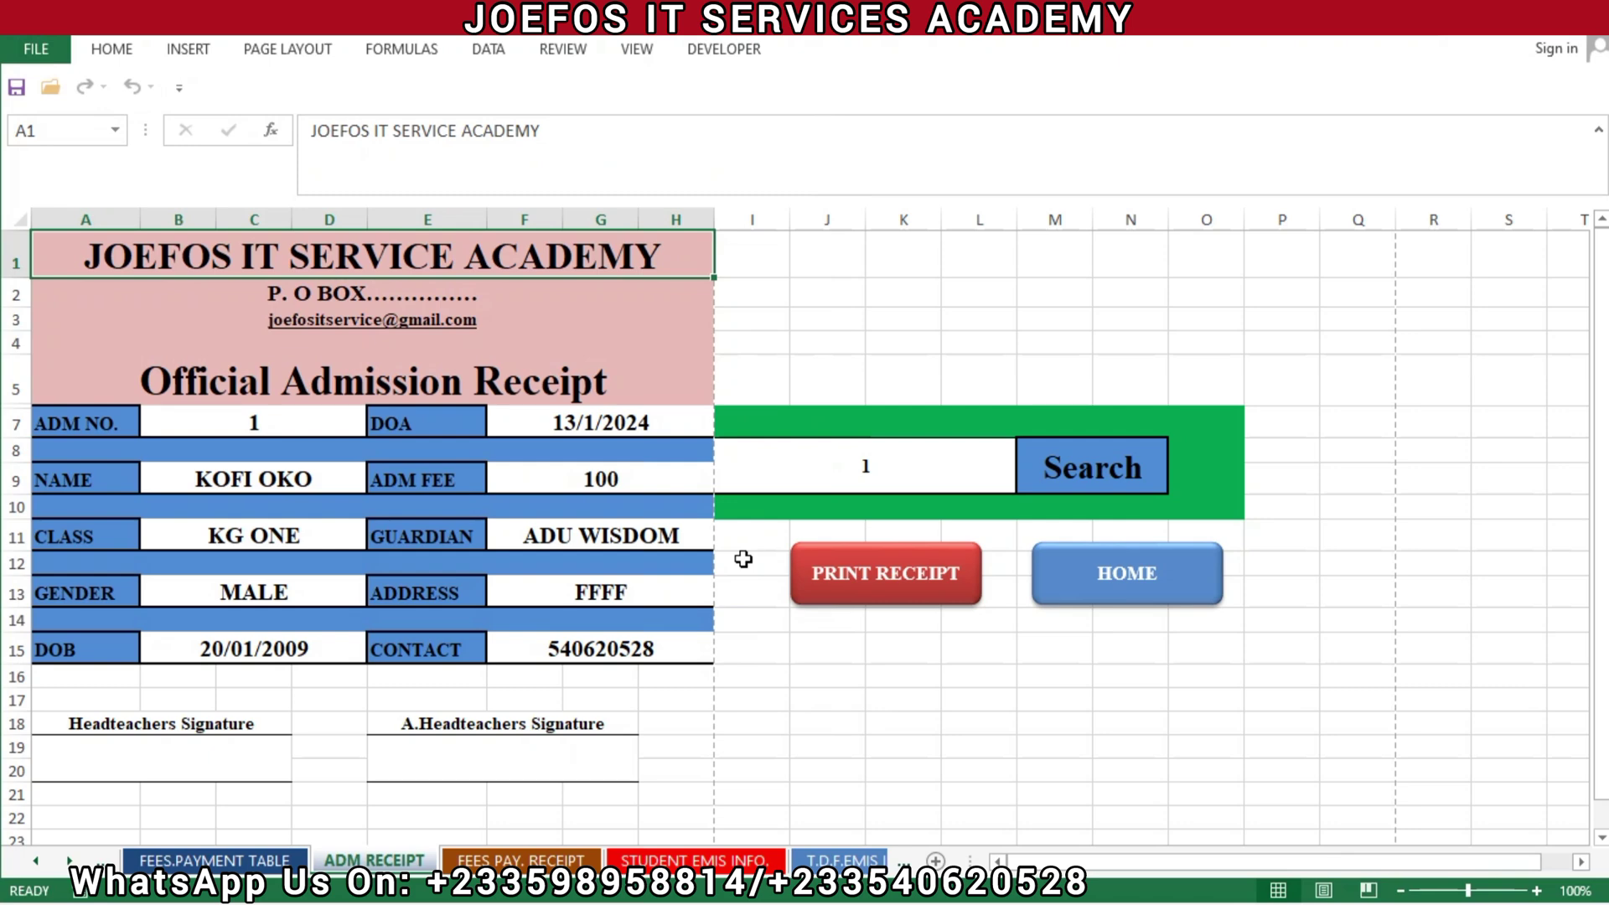
- Preview the admission receipt with PRINT RECEIPT, then close the print preview
left_click(904, 576)
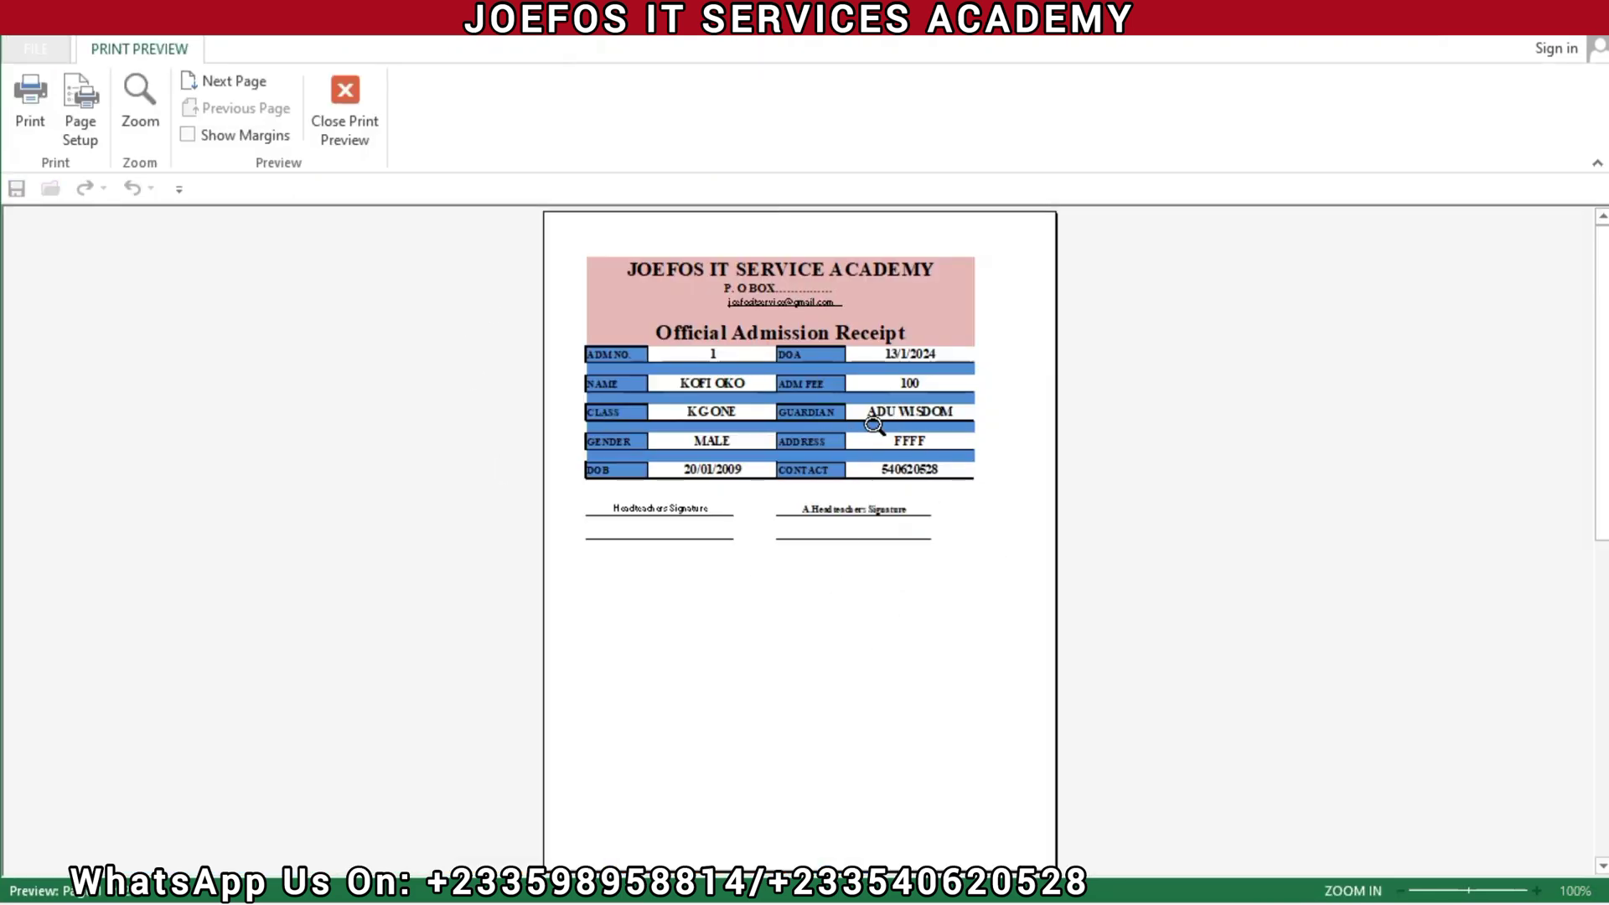
key("Escape")
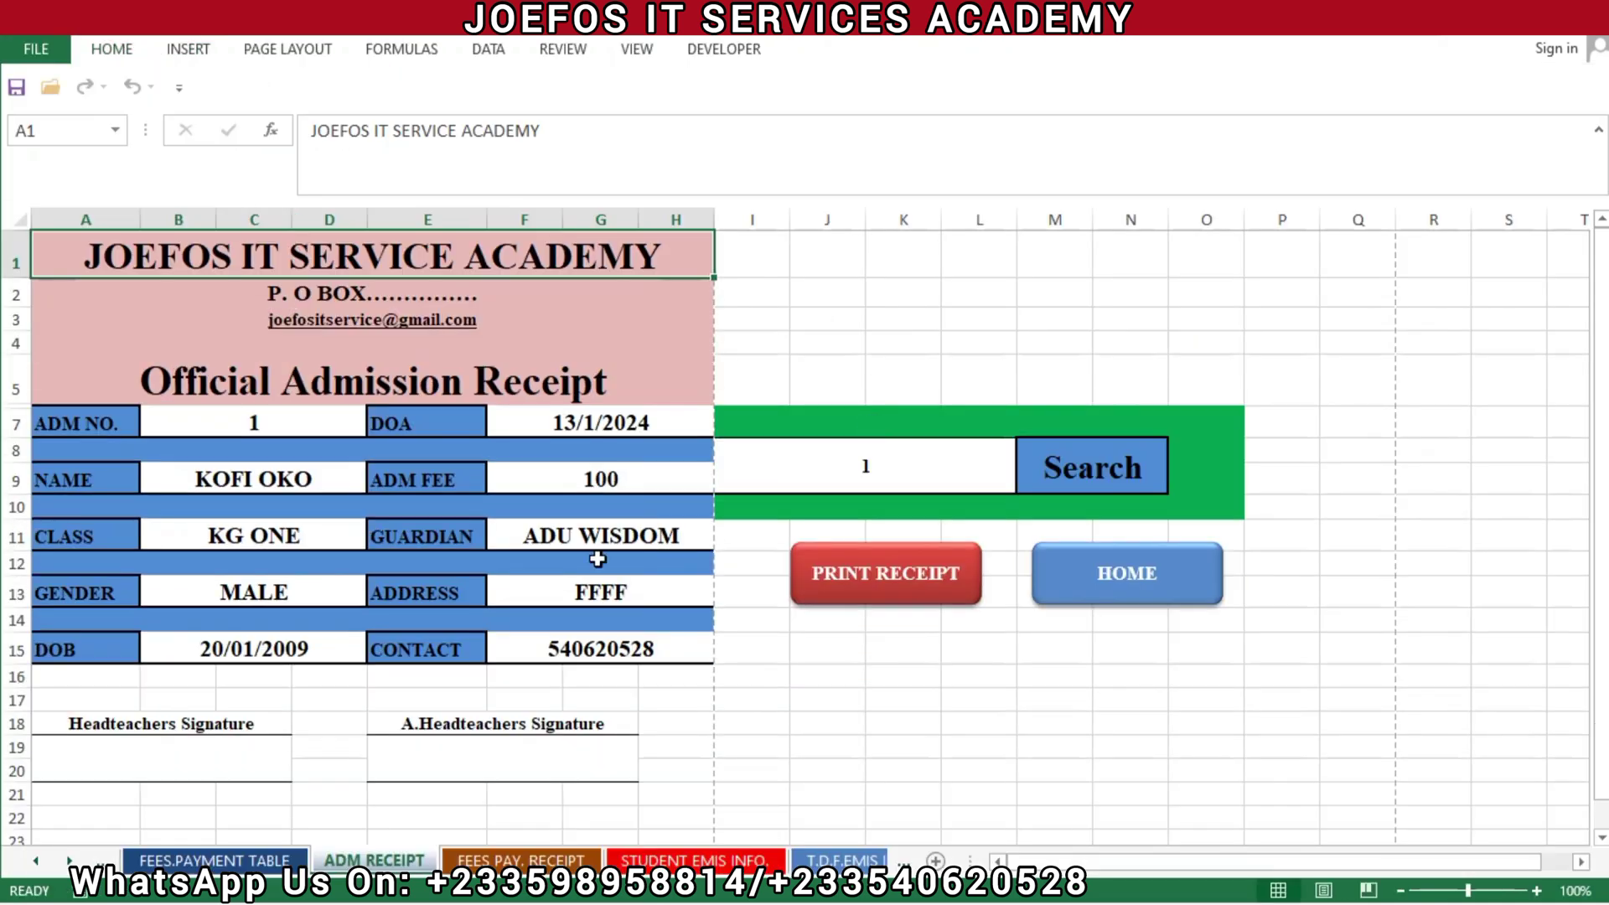
- Move through the EMIS table sheets to TEACHERS DETAILS and show the Developer tab
left_click(105, 861)
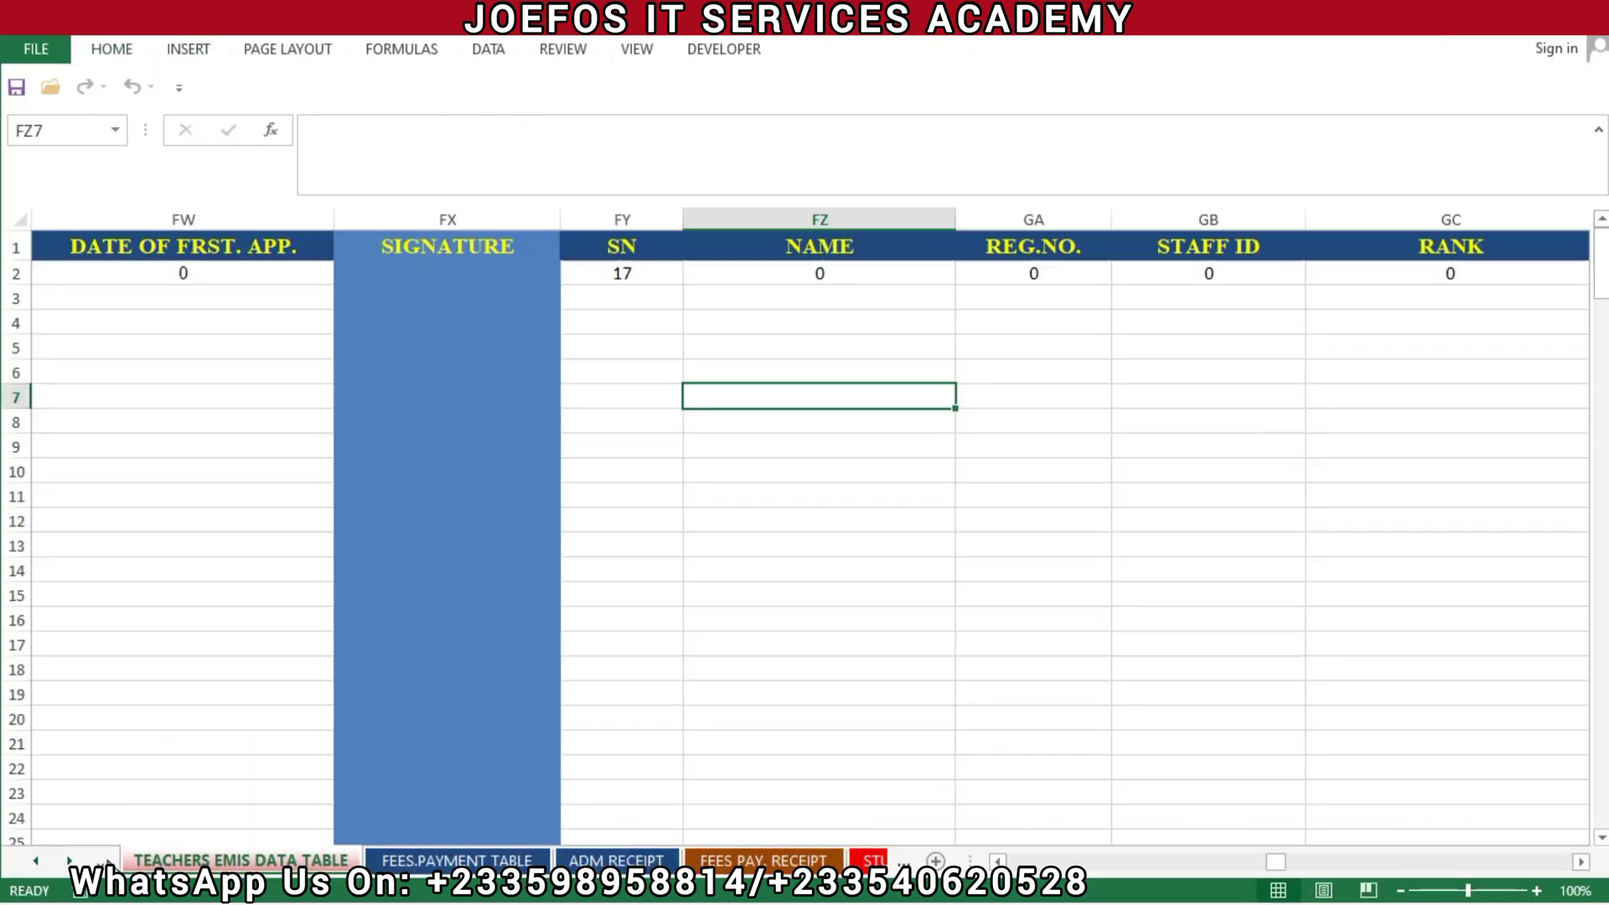
key("ctrl+Page_Up")
key("ctrl+Page_Up")
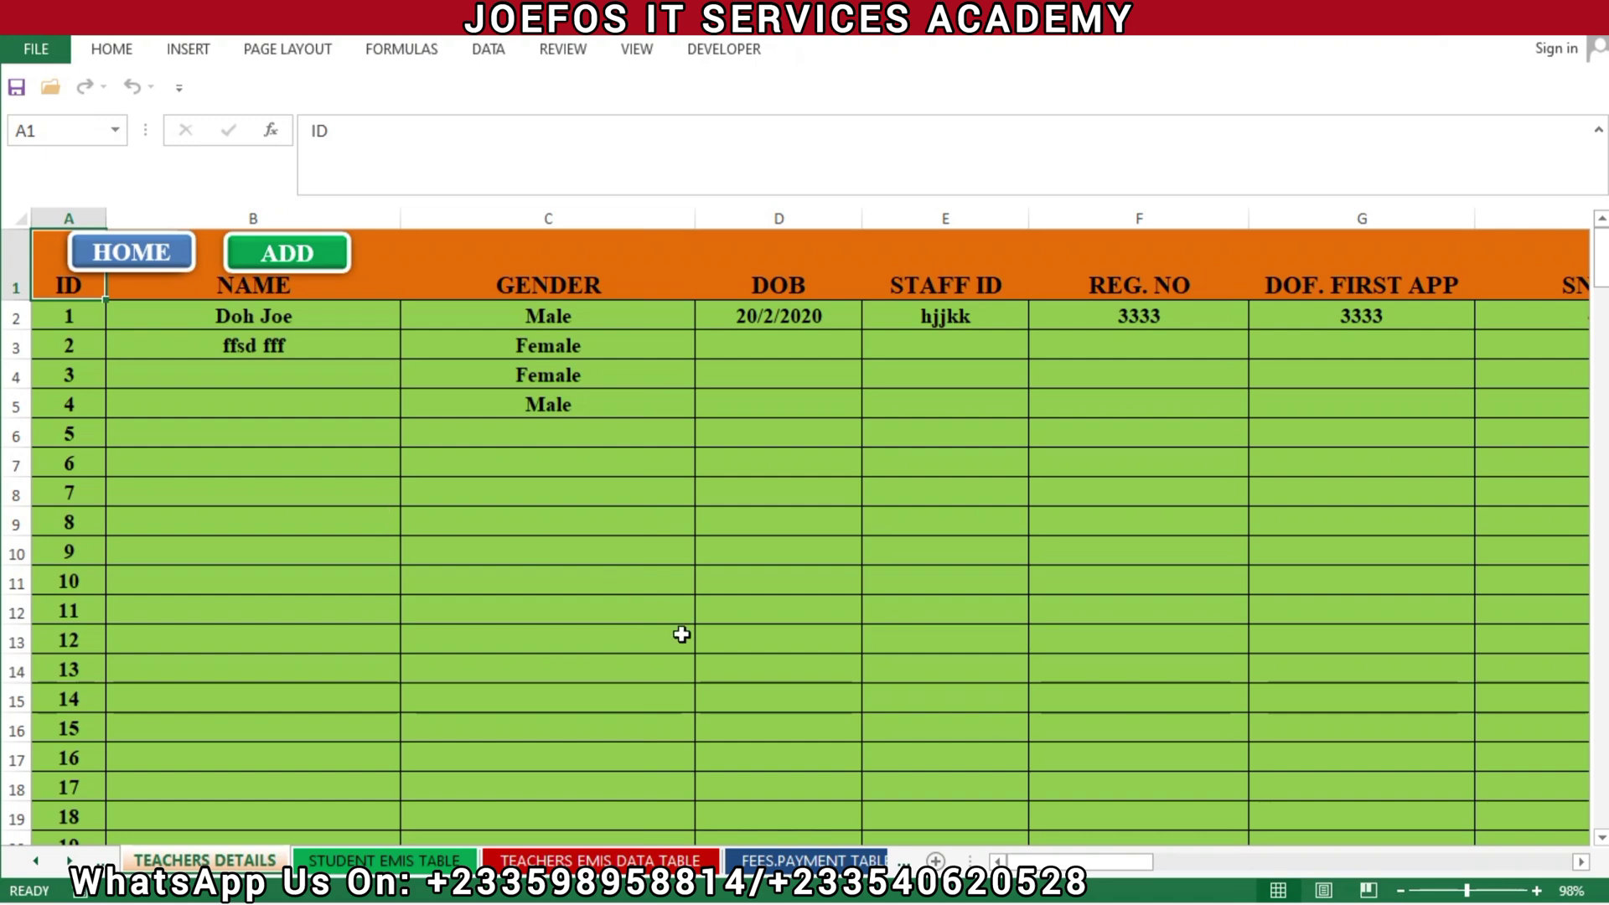
left_click(711, 51)
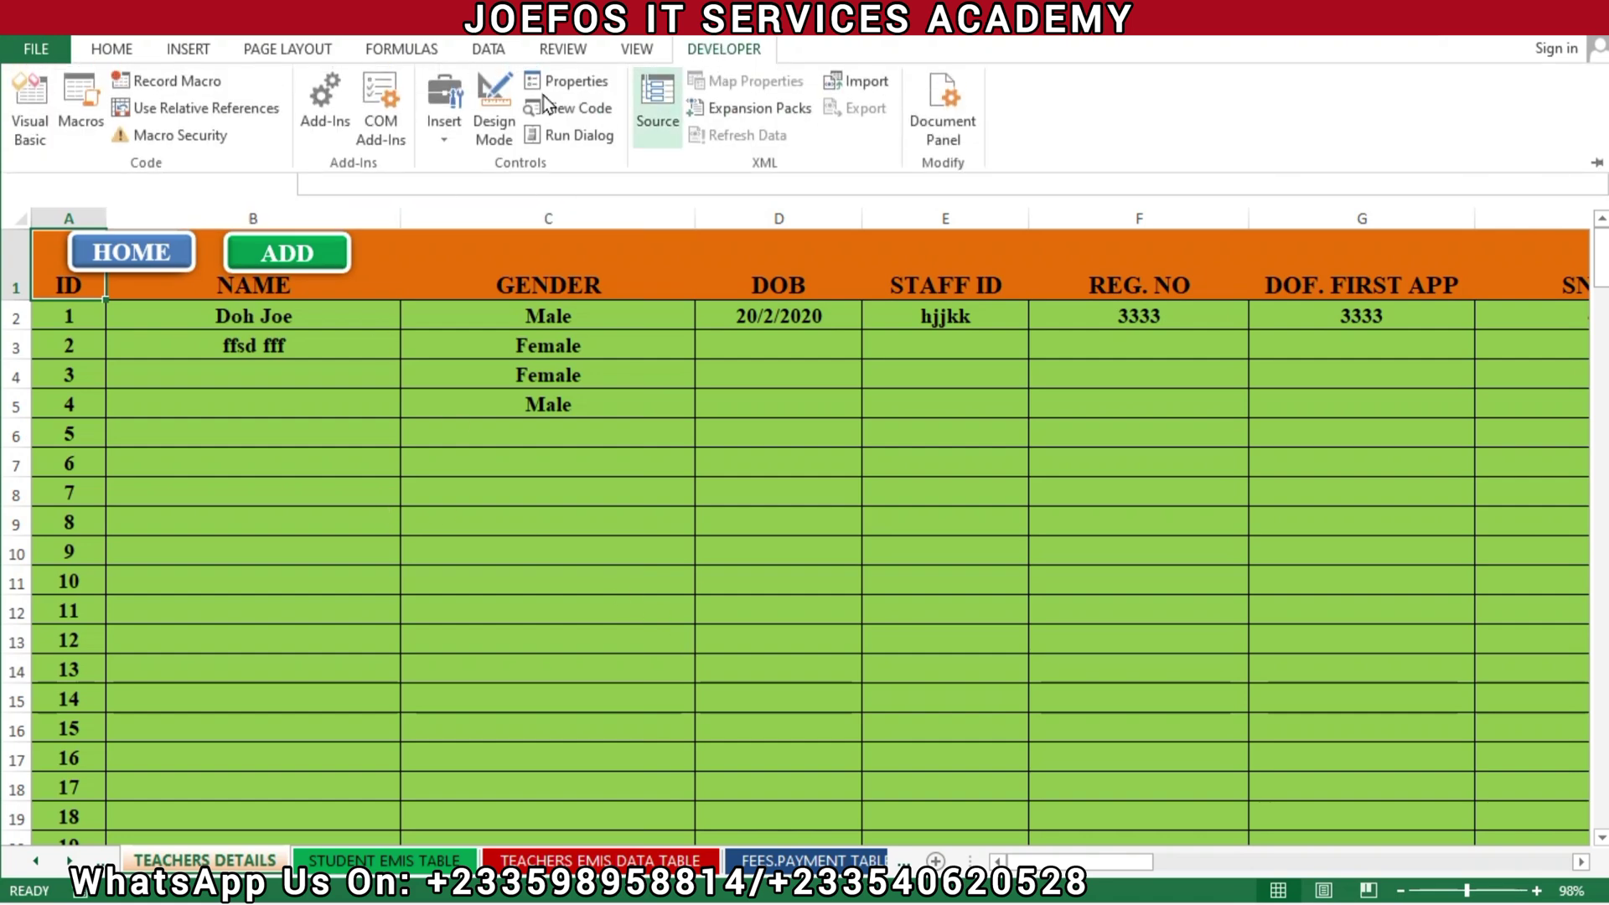
- Open the VBA editor and show Project Explorer maximized to fill the editor
left_click(28, 108)
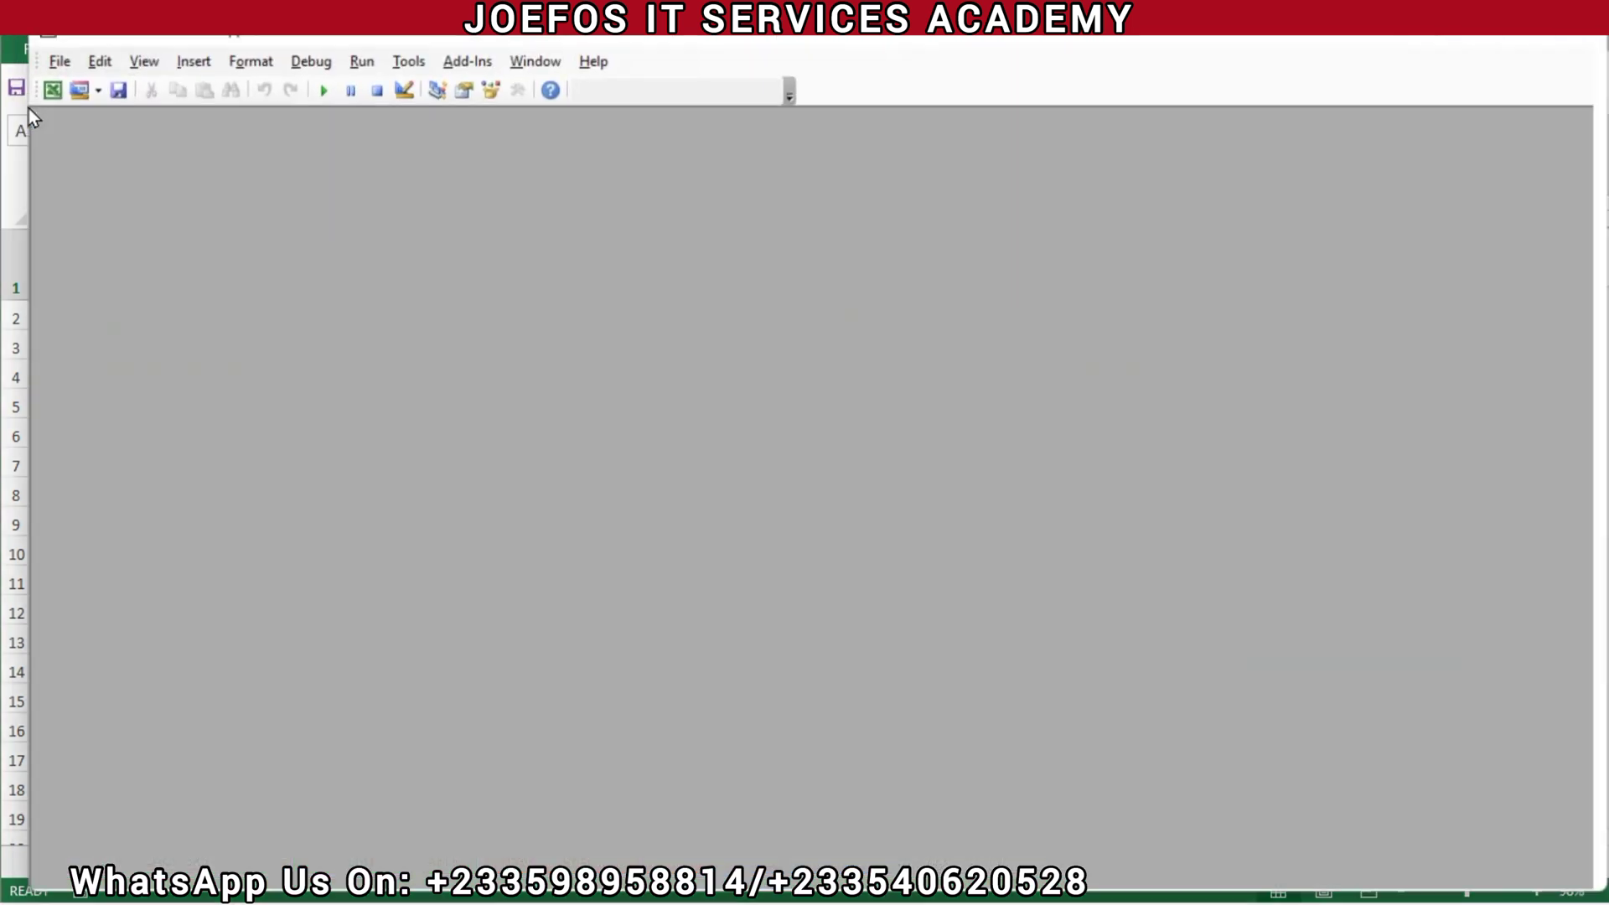
left_click(140, 52)
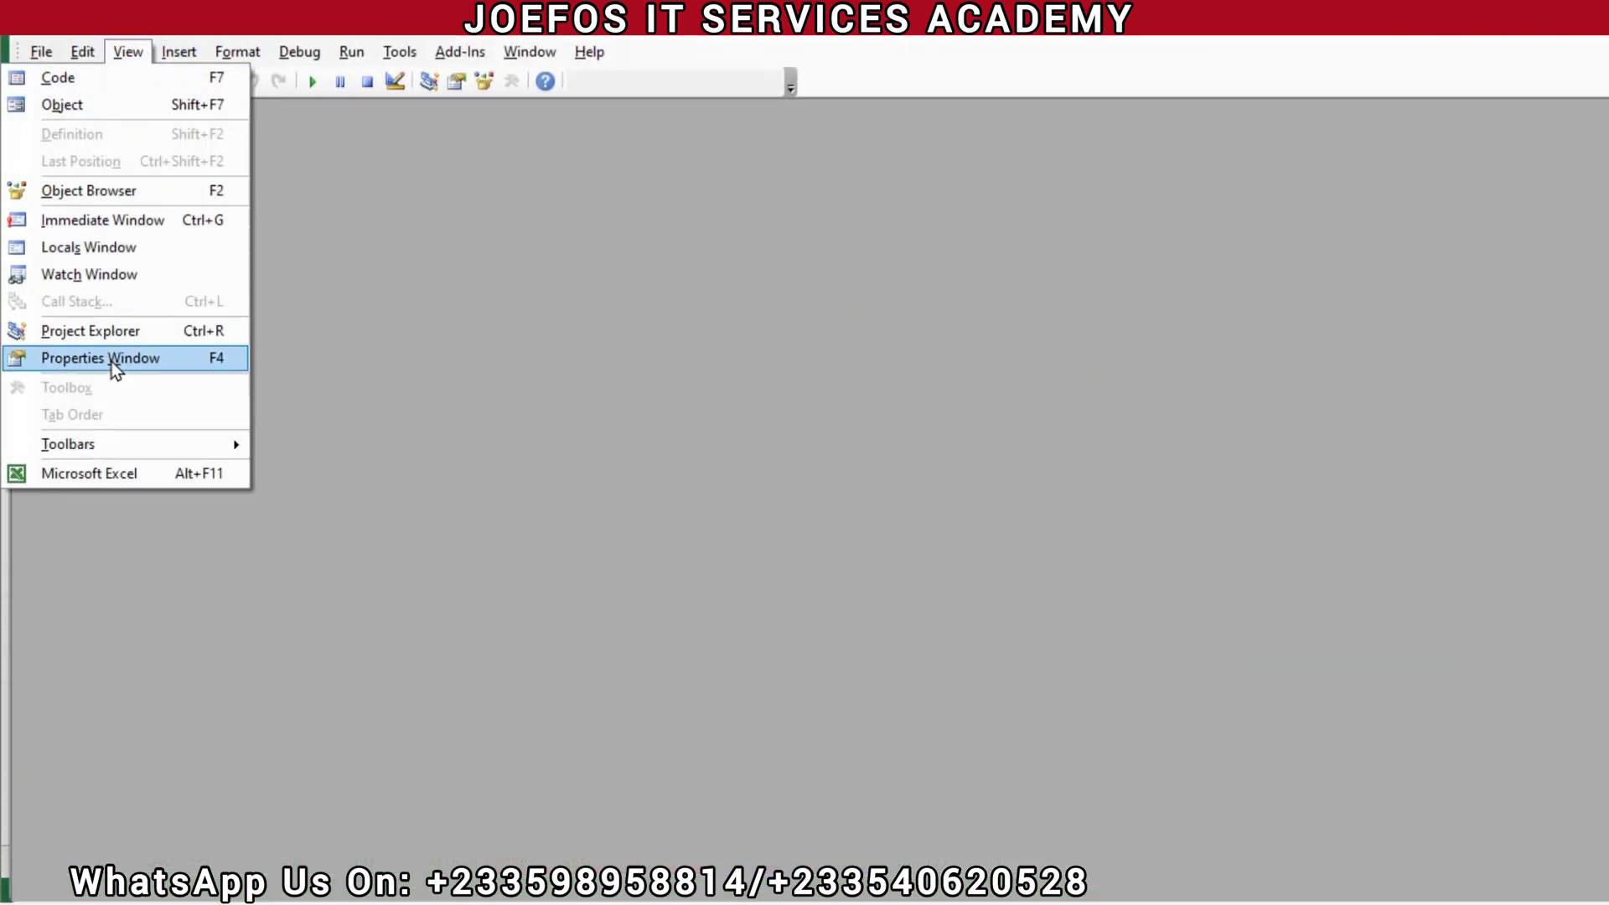
left_click(112, 332)
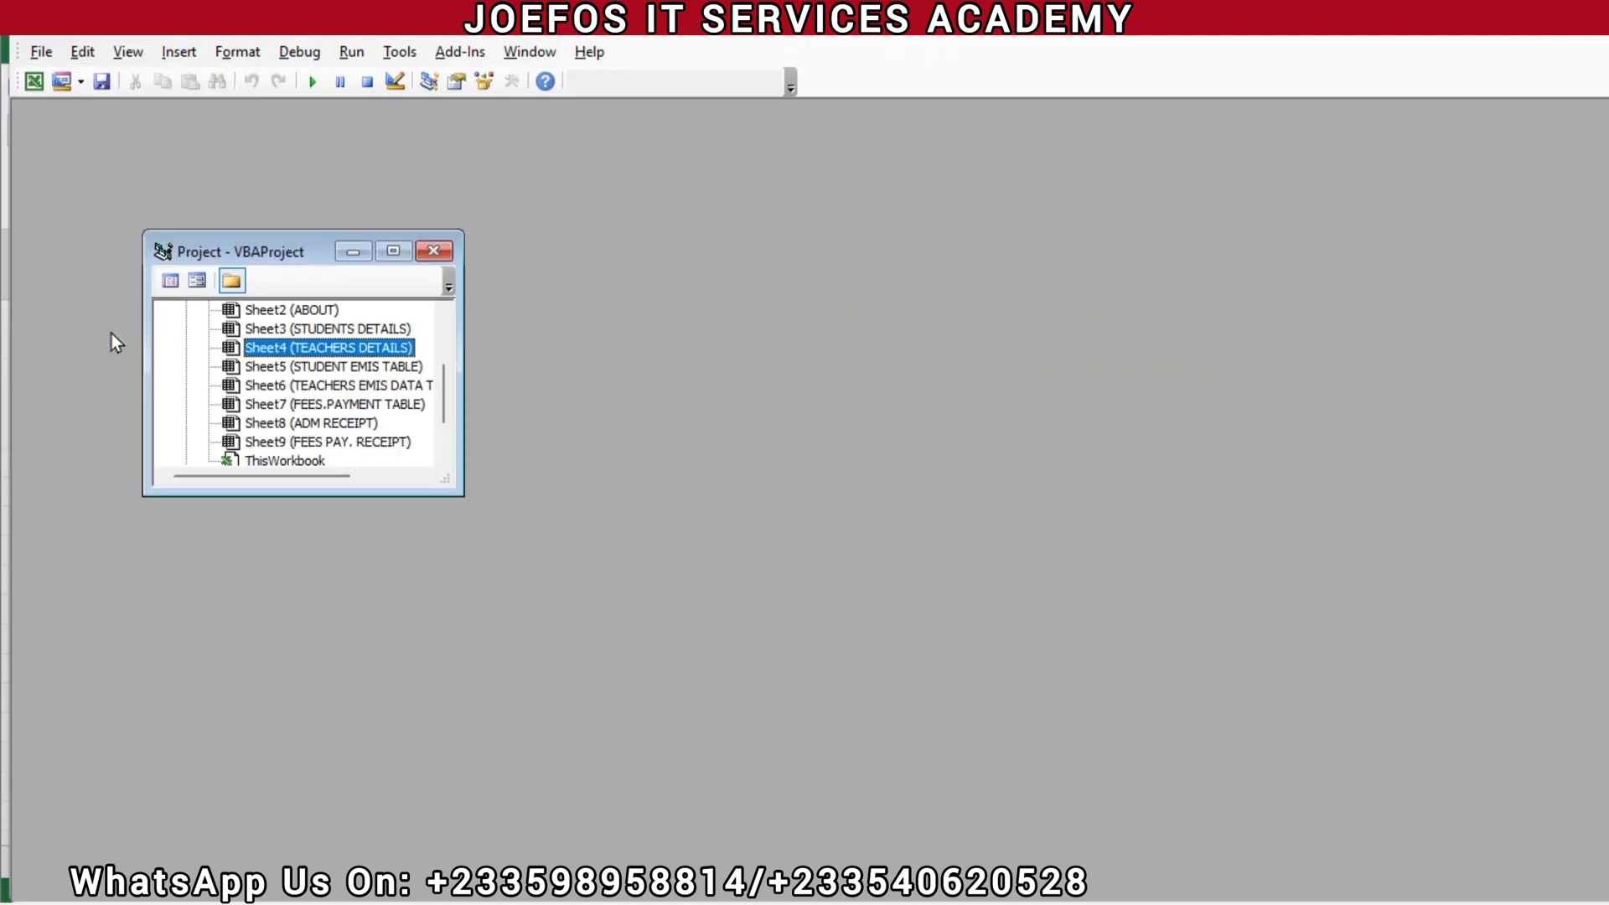
left_click(394, 251)
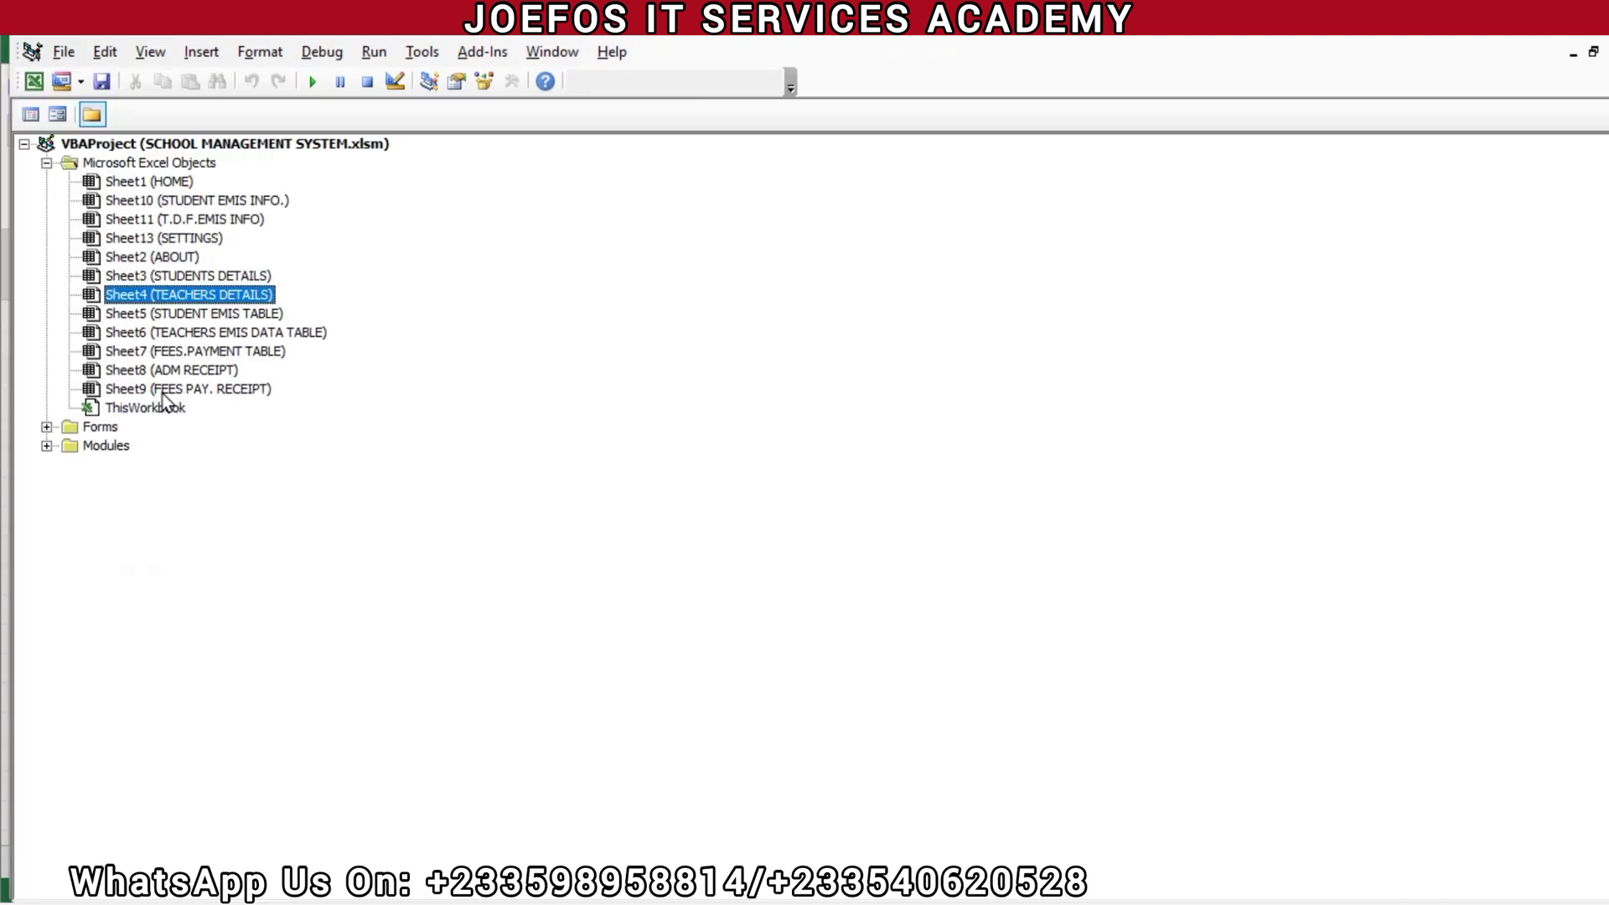
- Expand the Forms folder and open UserForm1's design
left_click(100, 429)
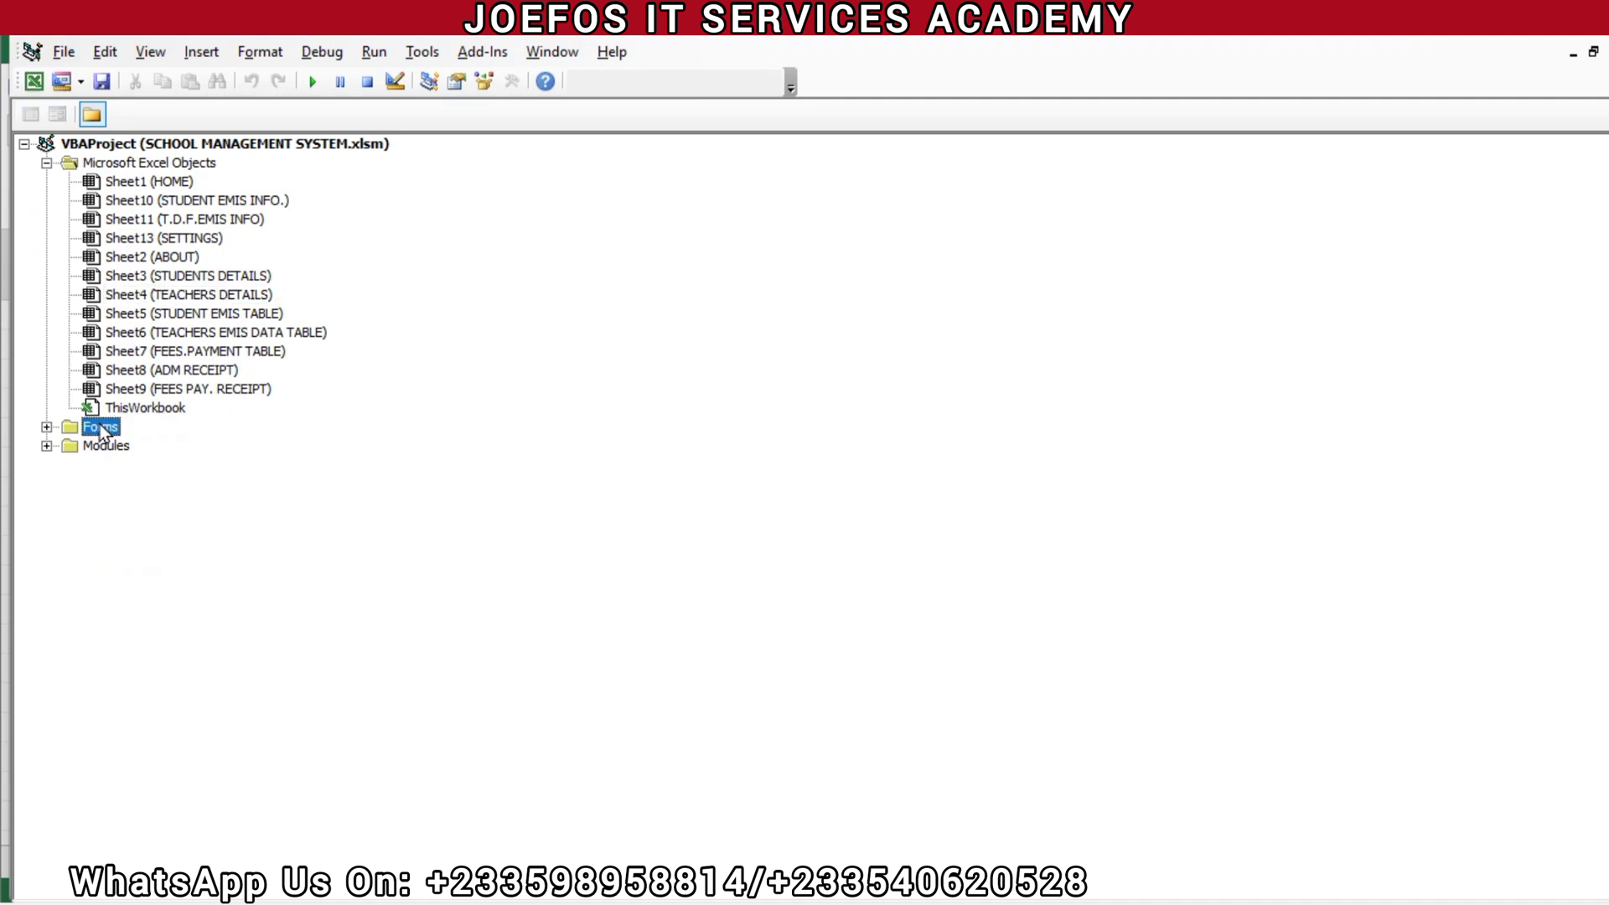
double_click(100, 428)
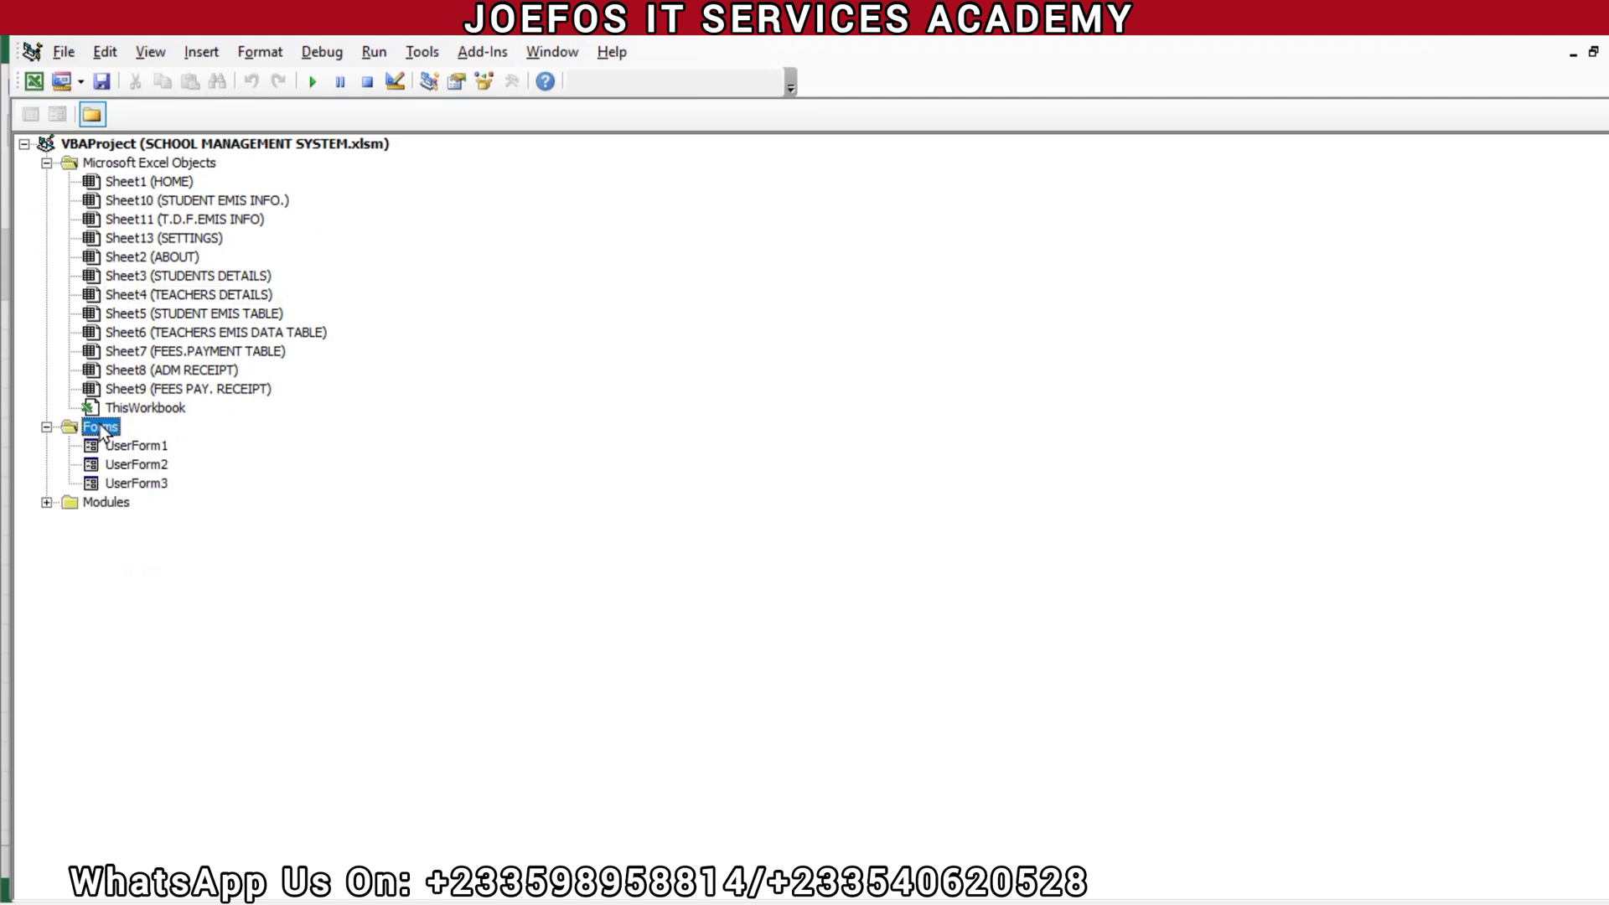
double_click(138, 446)
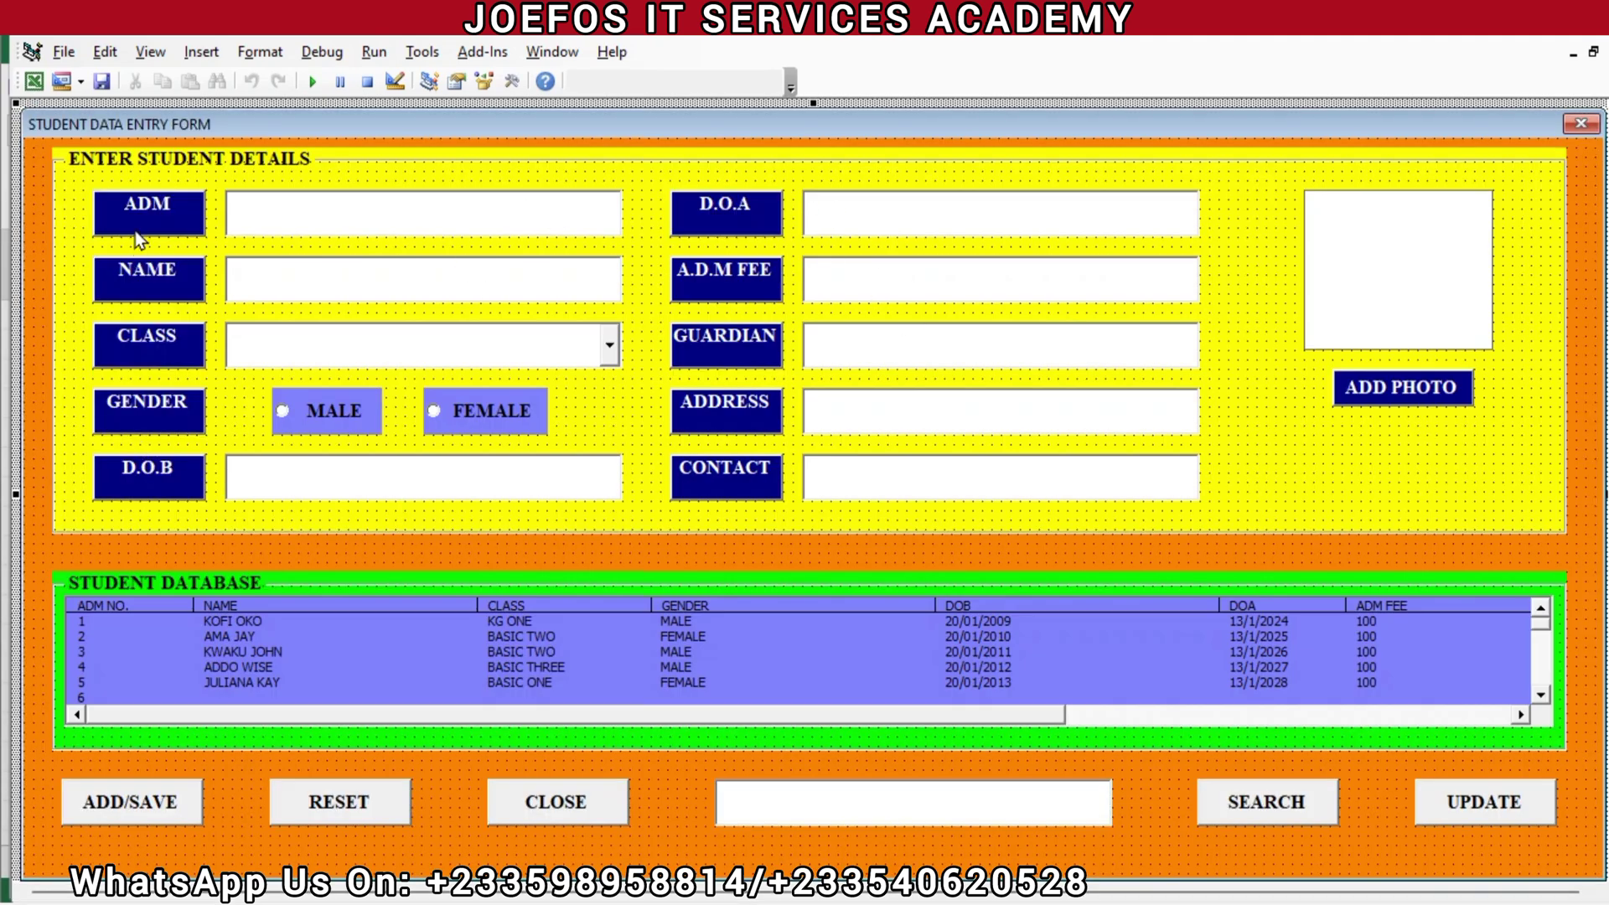
- Open UserForm2 (teachers data entry) and UserForm3 (fees payment) designs from Project Explorer
left_click(138, 56)
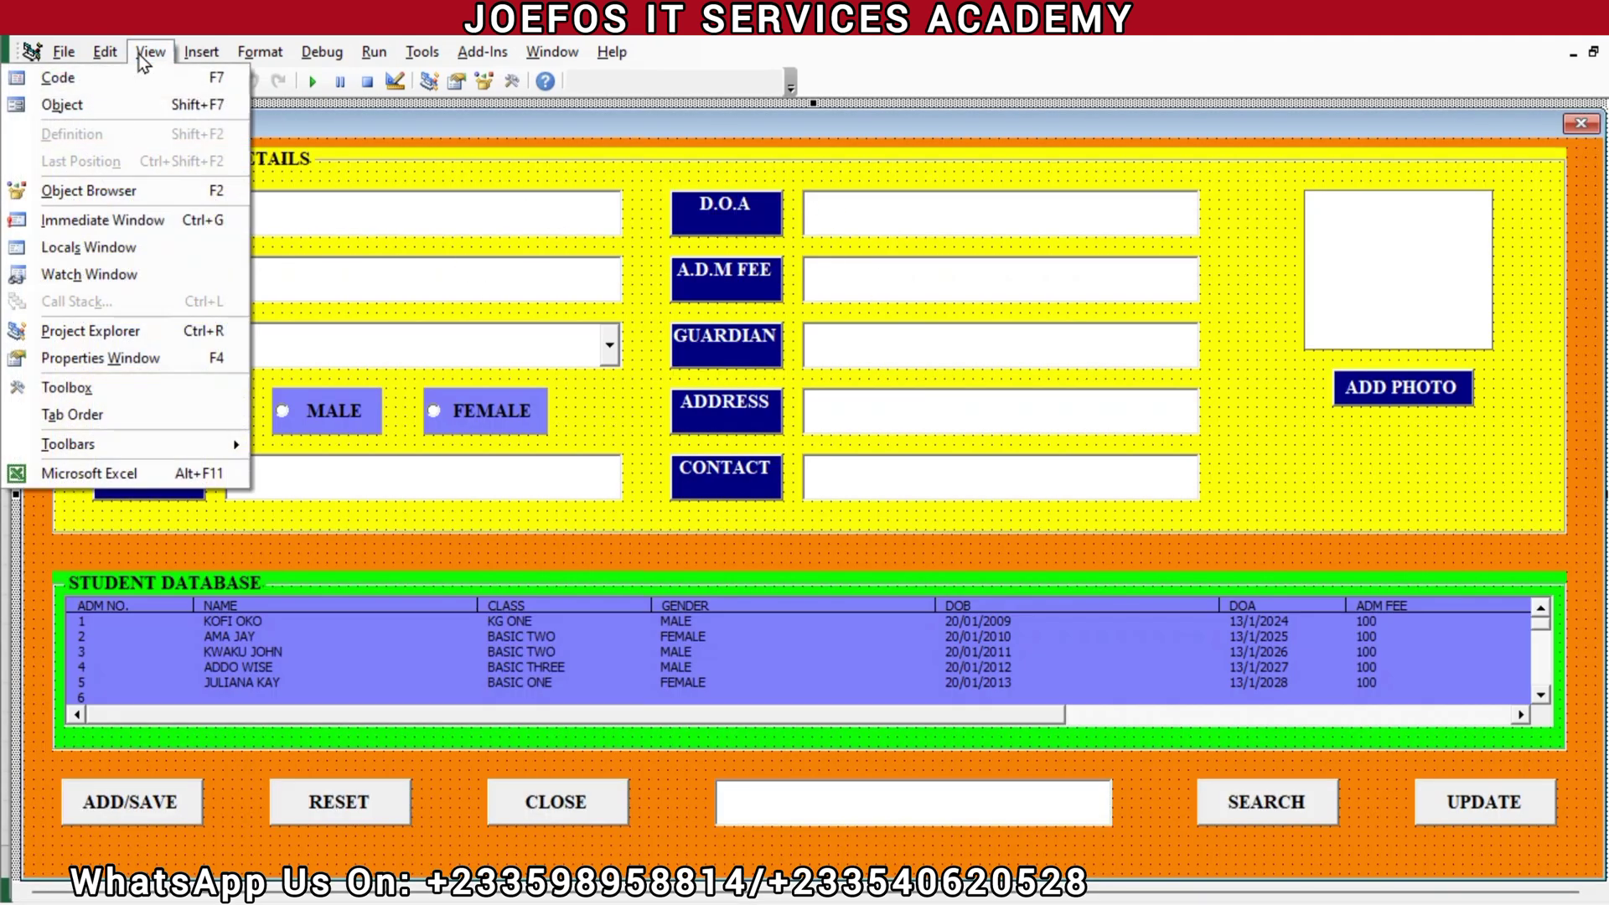
left_click(112, 334)
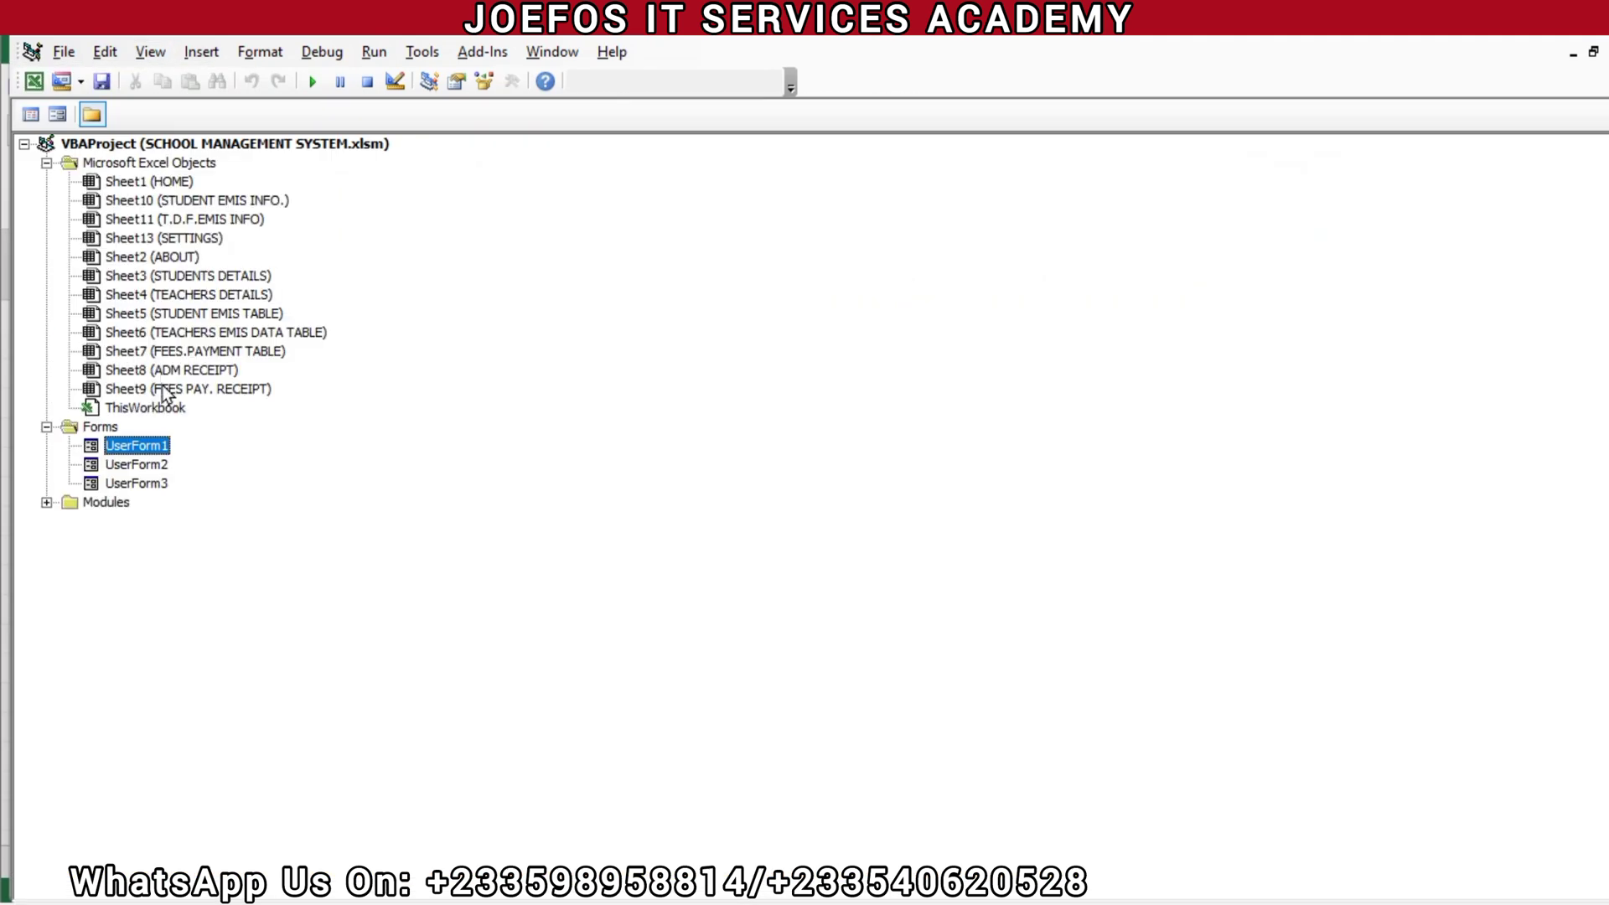
double_click(141, 464)
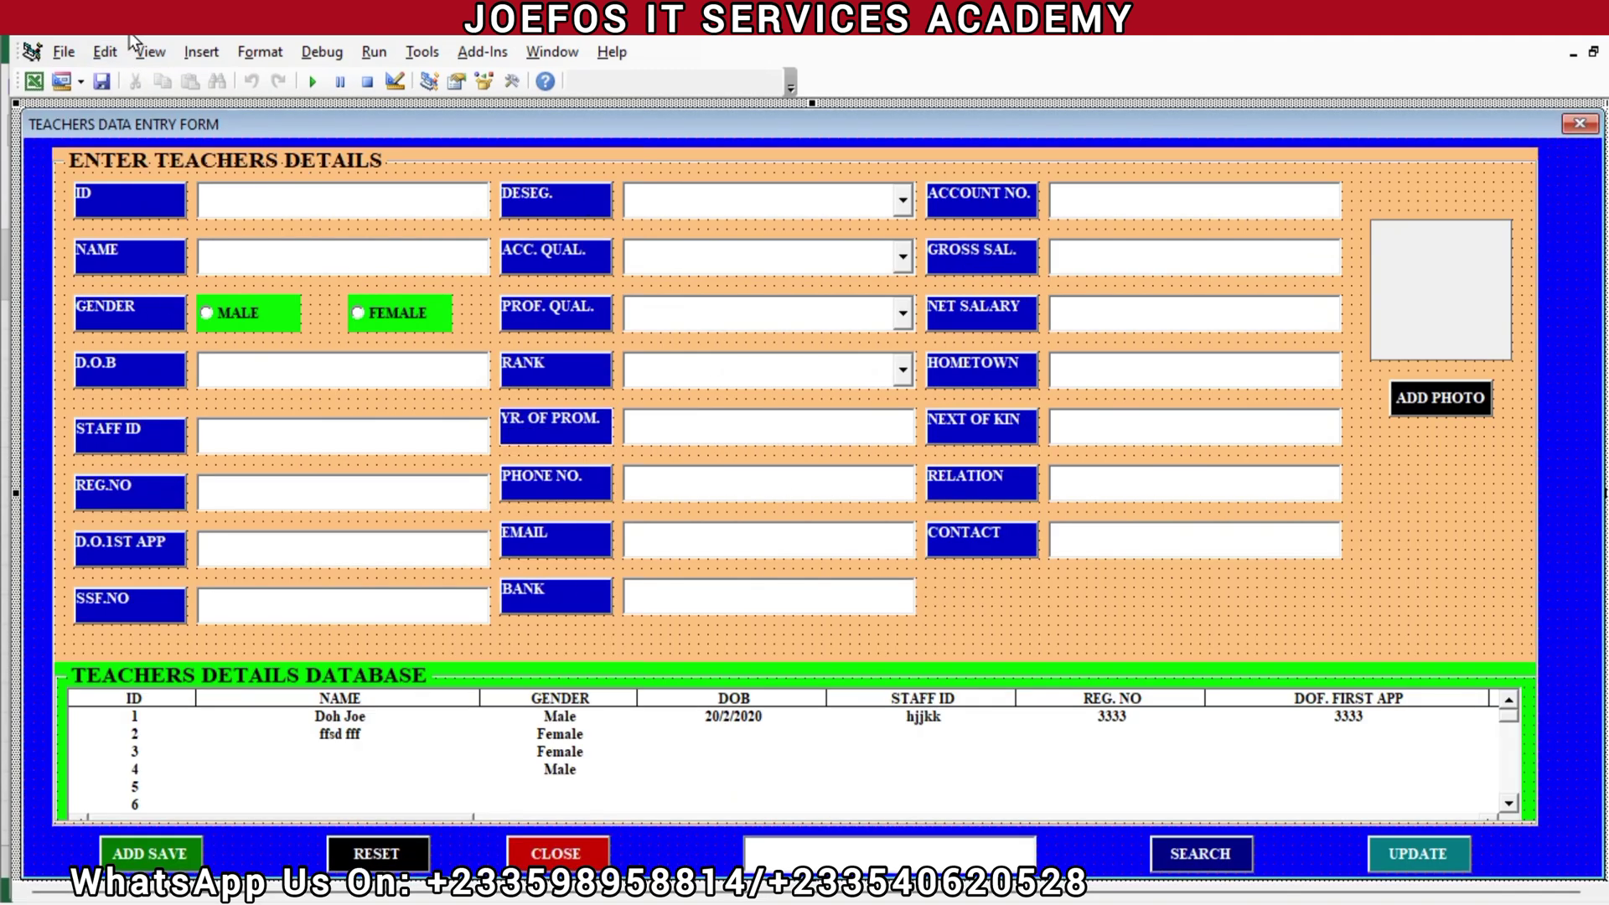
left_click(151, 51)
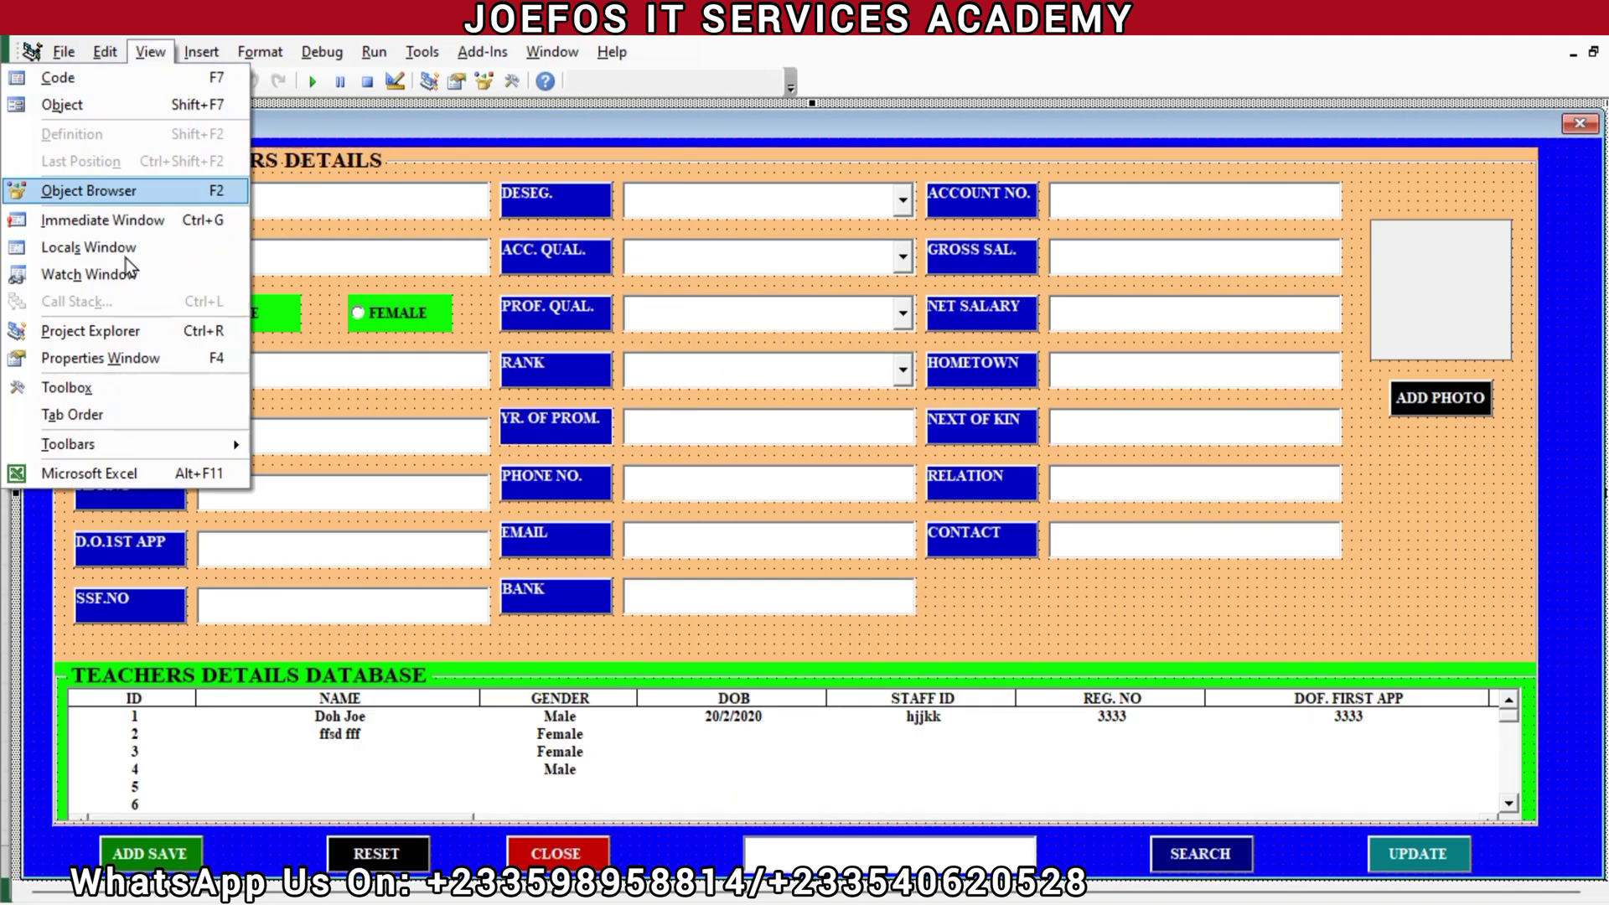
left_click(107, 333)
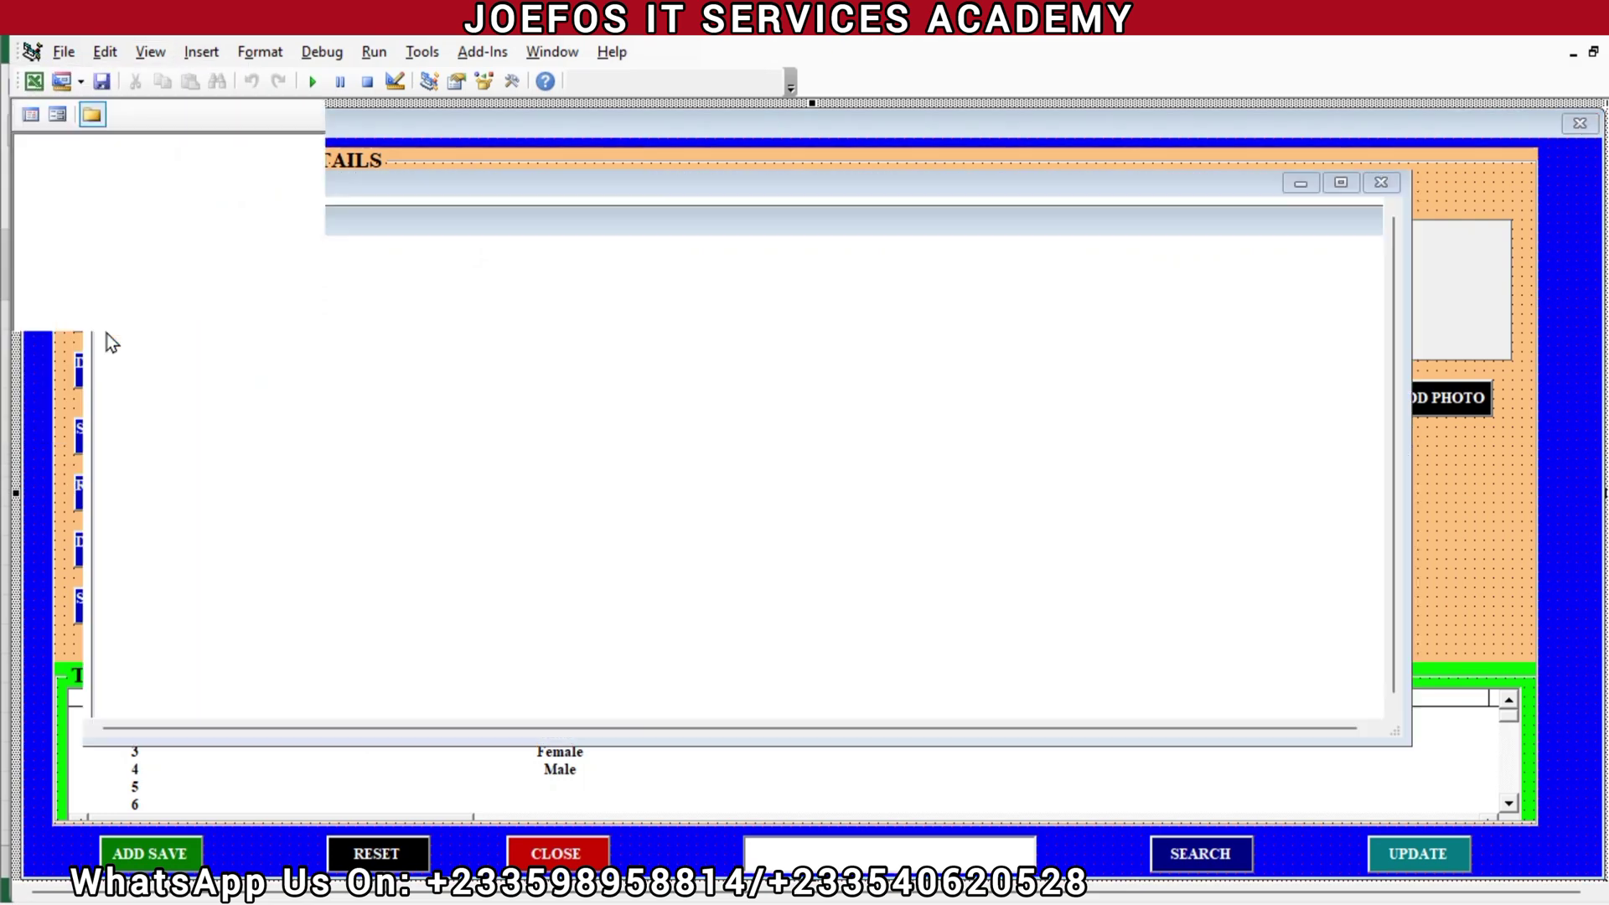
double_click(134, 483)
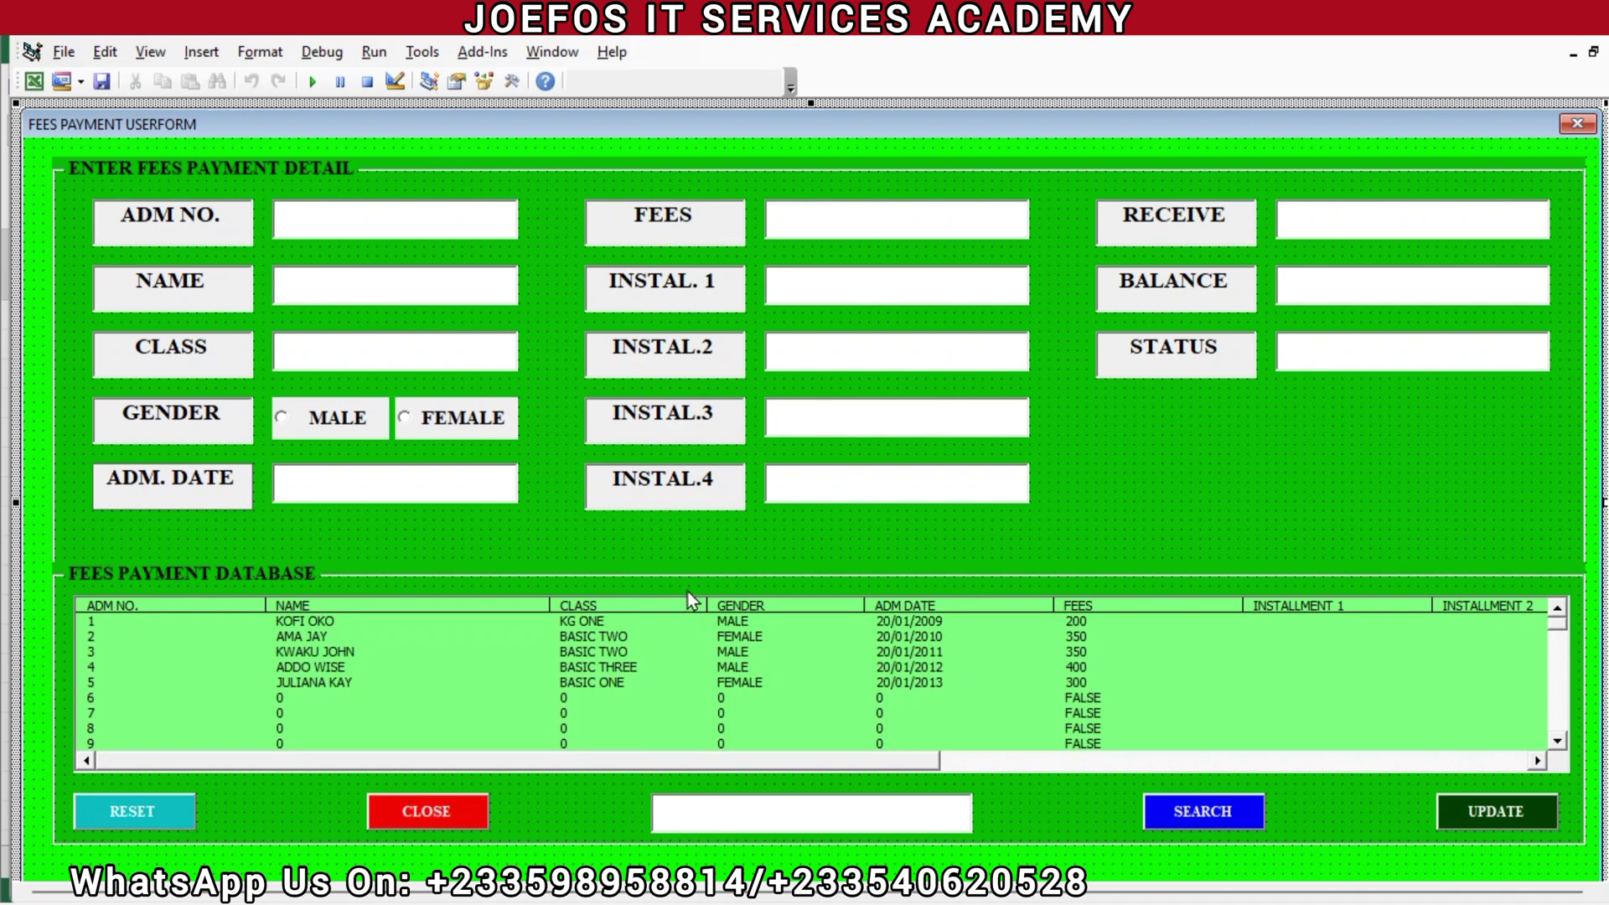
- Test-run the fees payment UserForm3 with Run Sub/UserForm, then close it
left_click(374, 52)
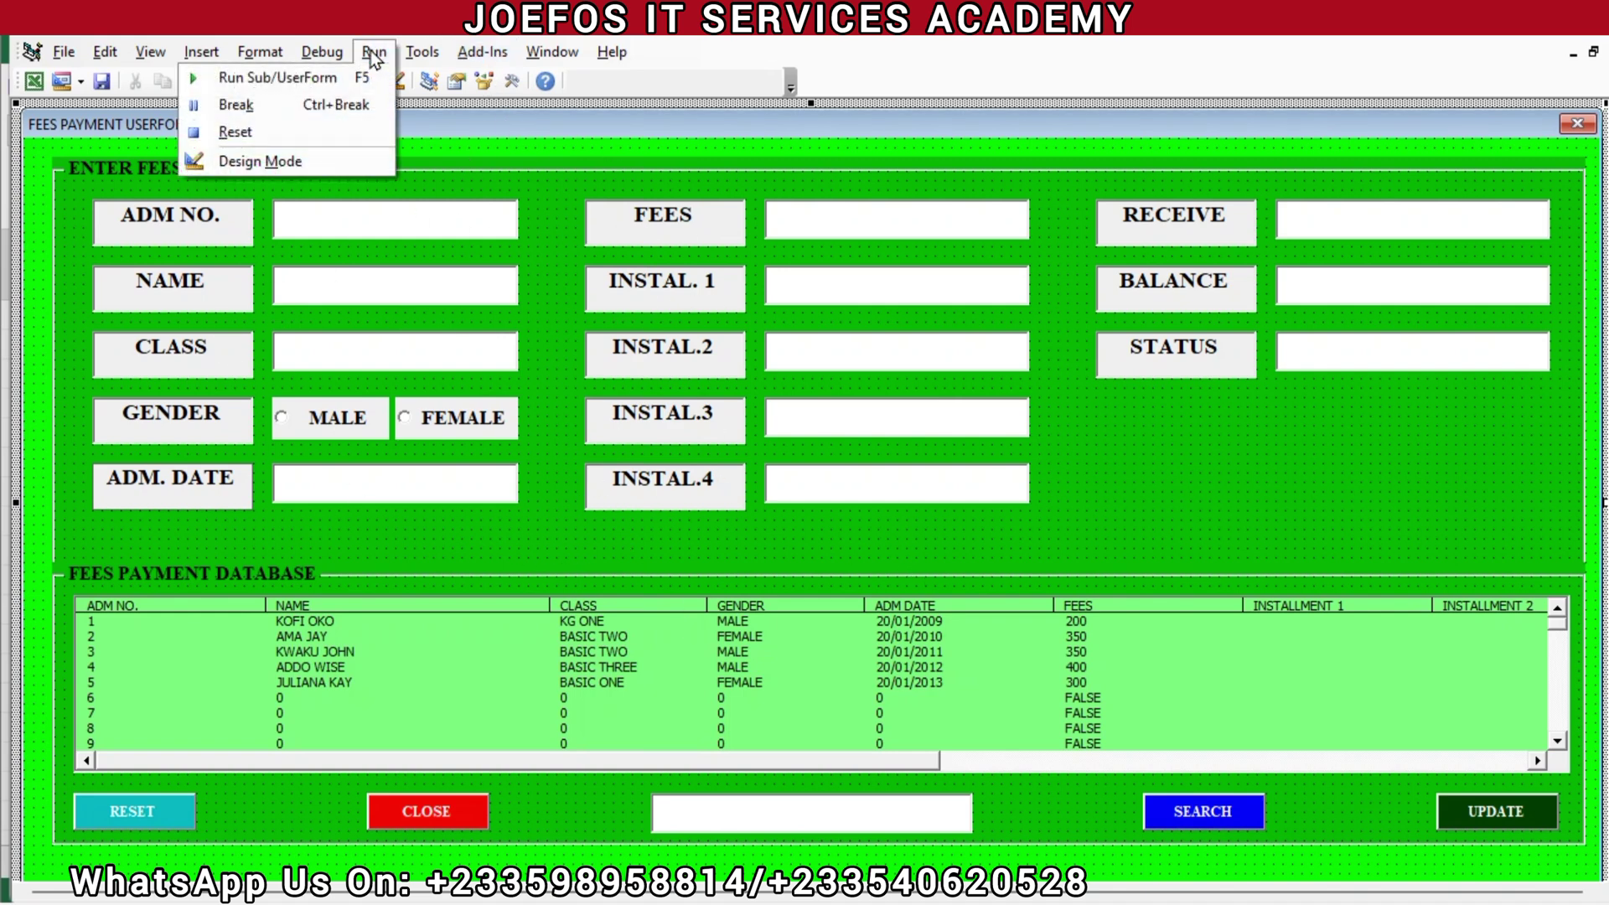
left_click(323, 80)
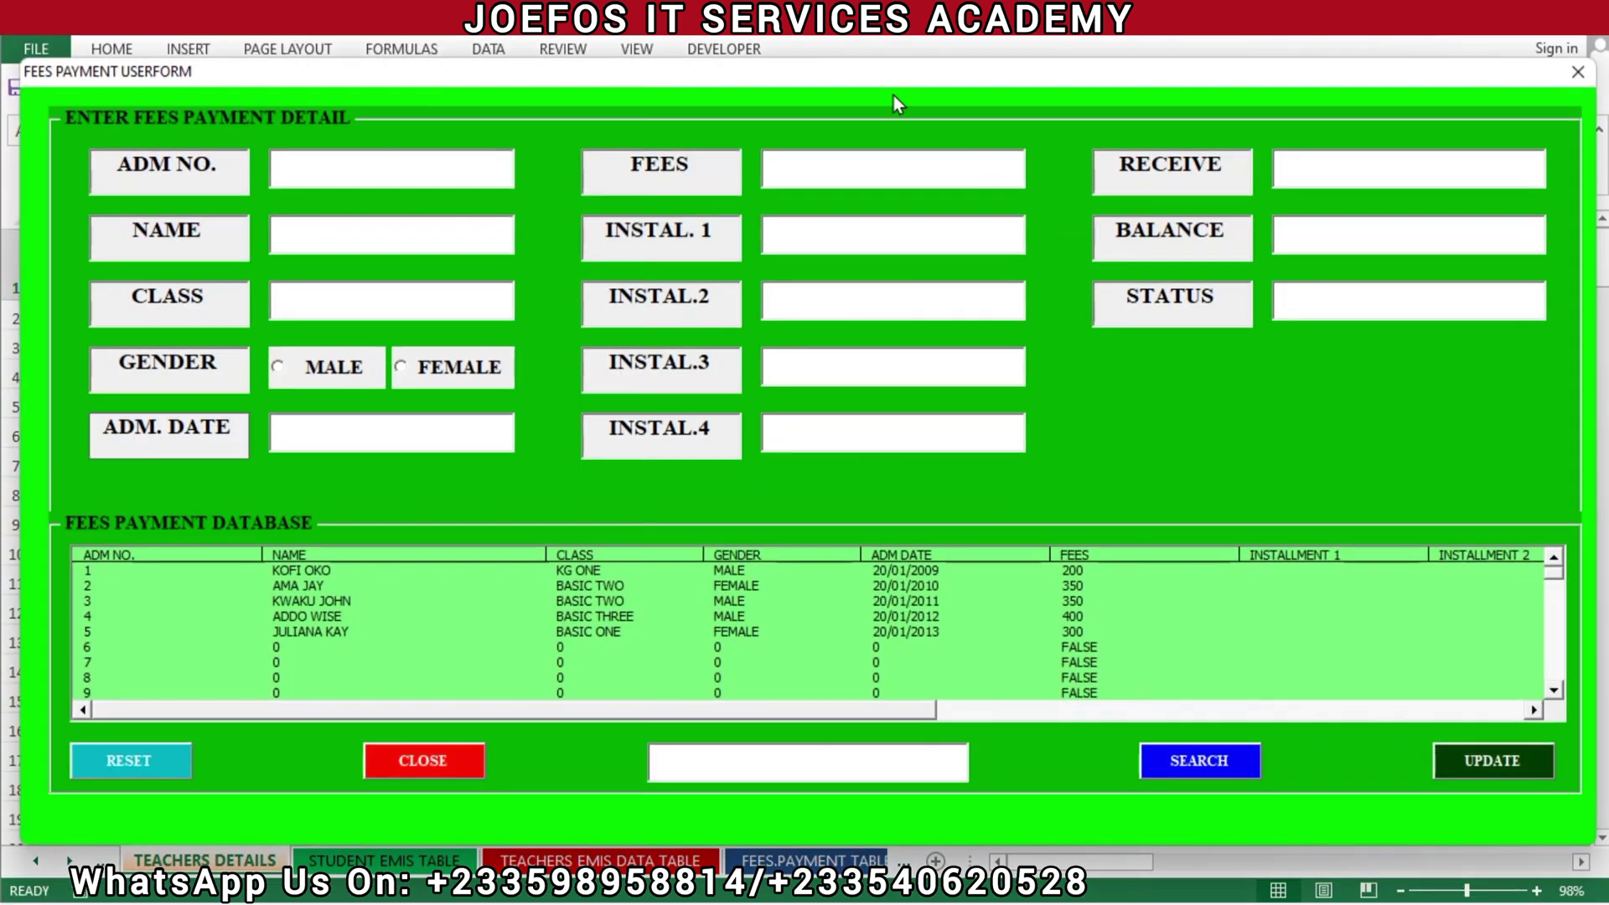
left_click(1565, 74)
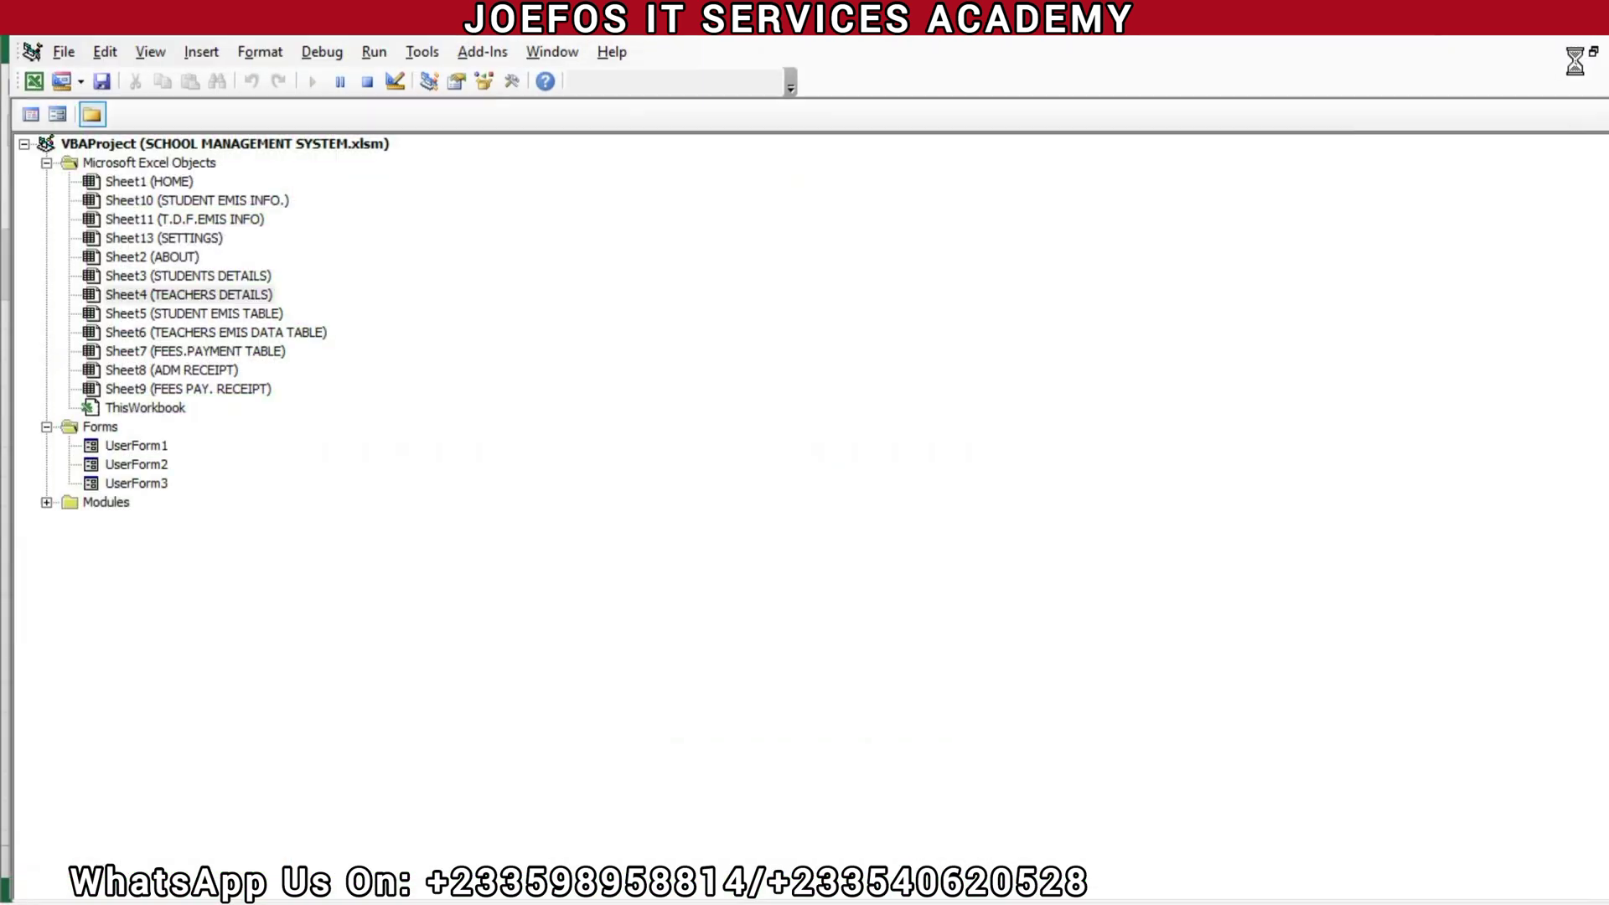
left_click(196, 58)
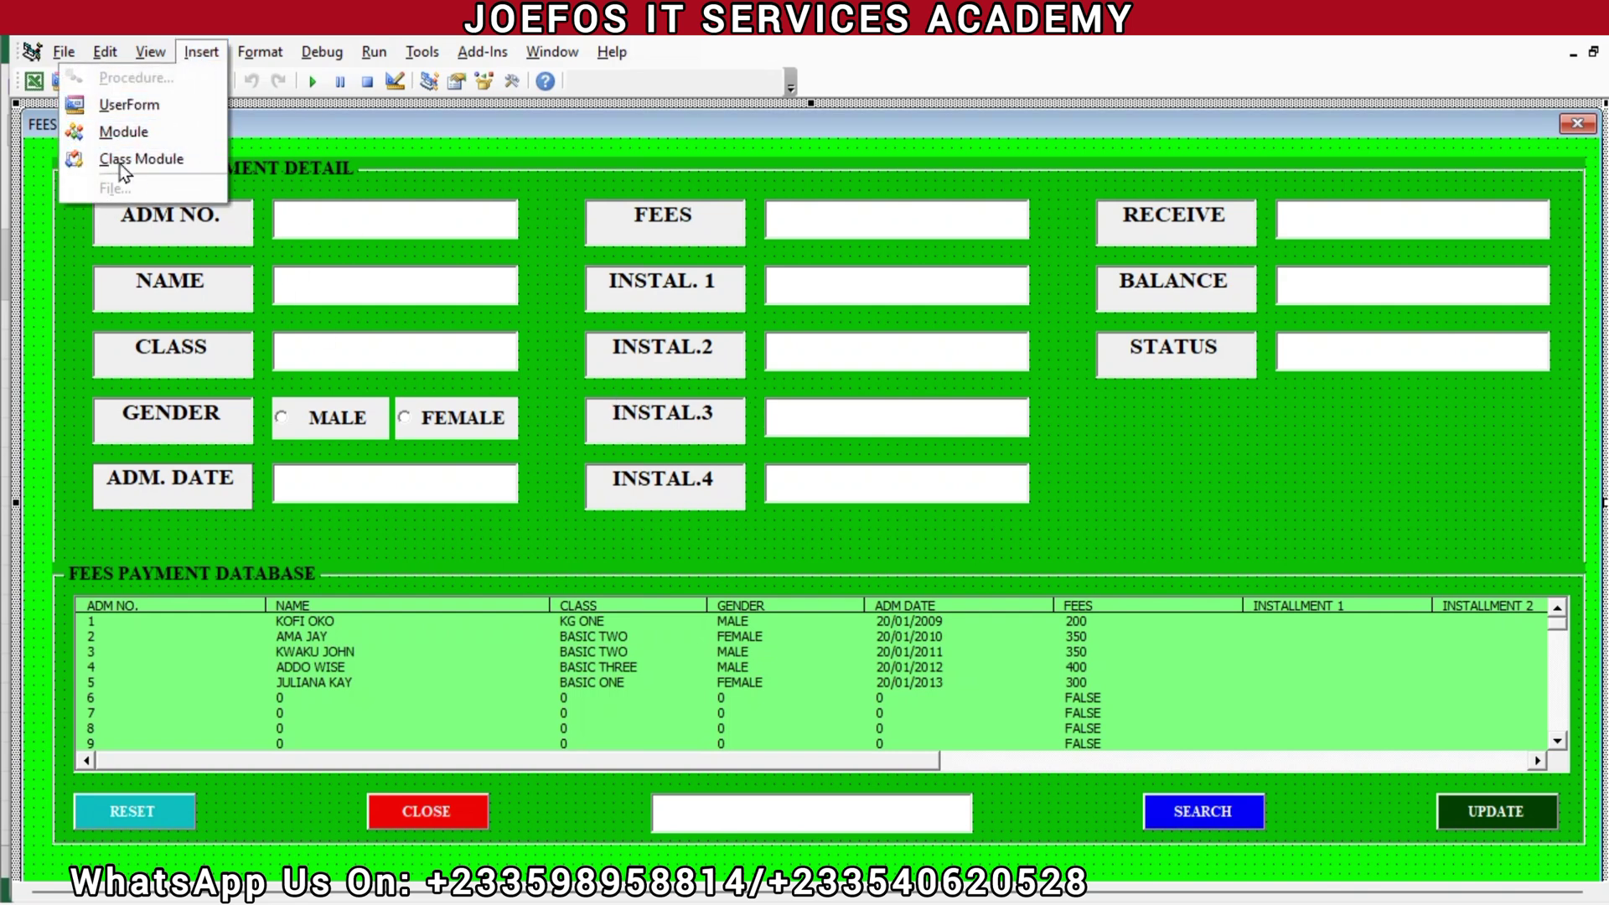
mouse_move(322, 51)
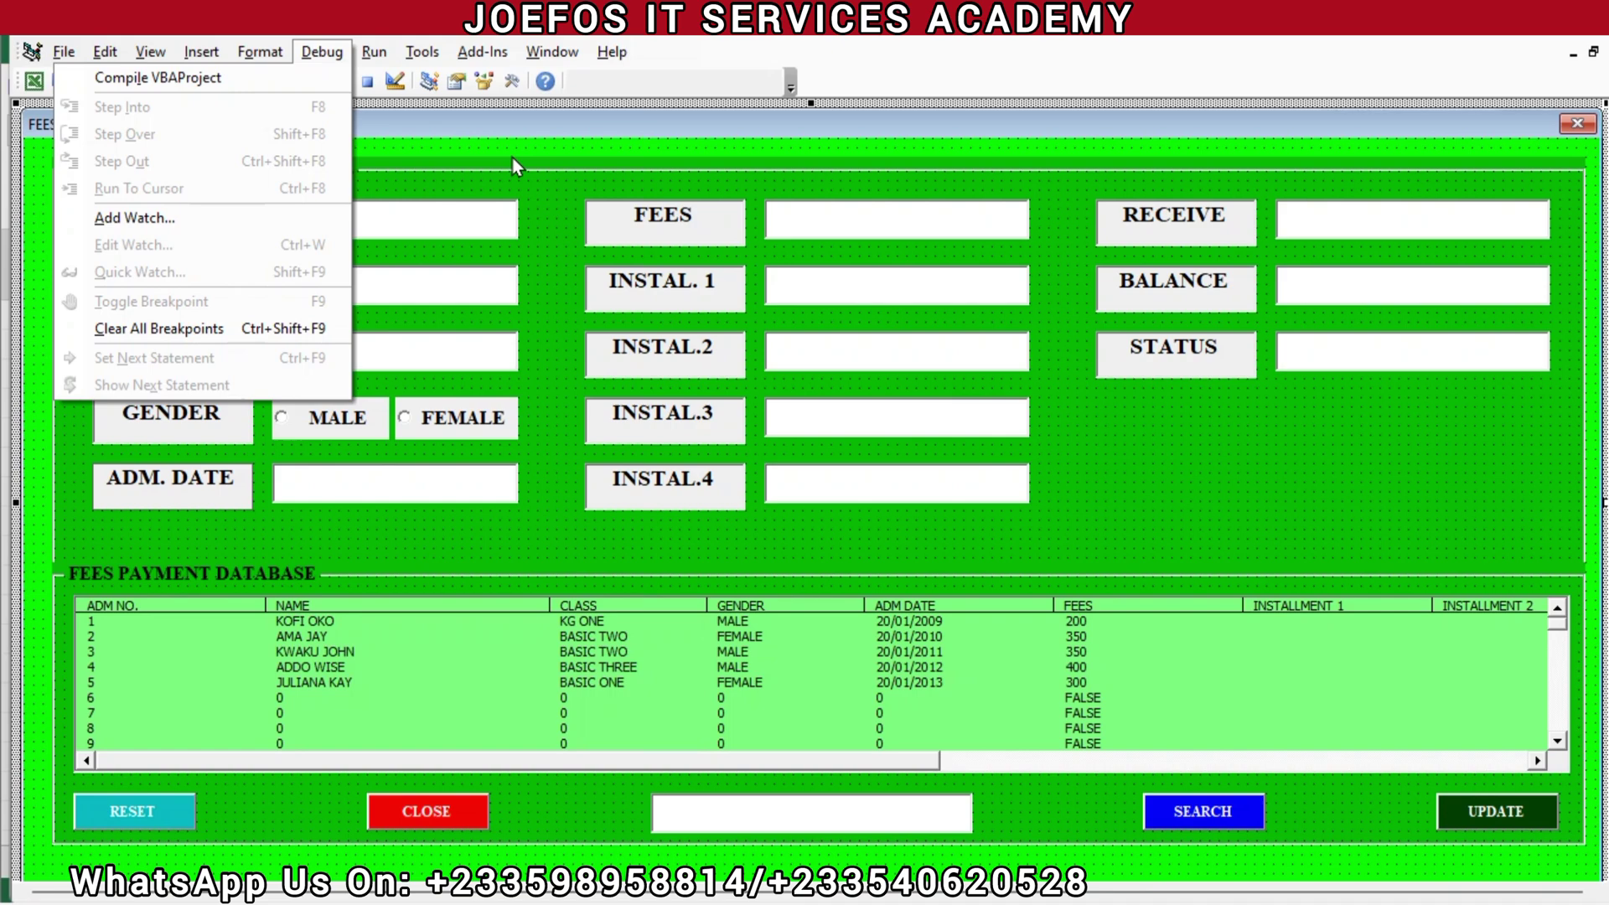
- Add a new blank module to the VBA project from the Insert menu
left_click(147, 53)
left_click(147, 53)
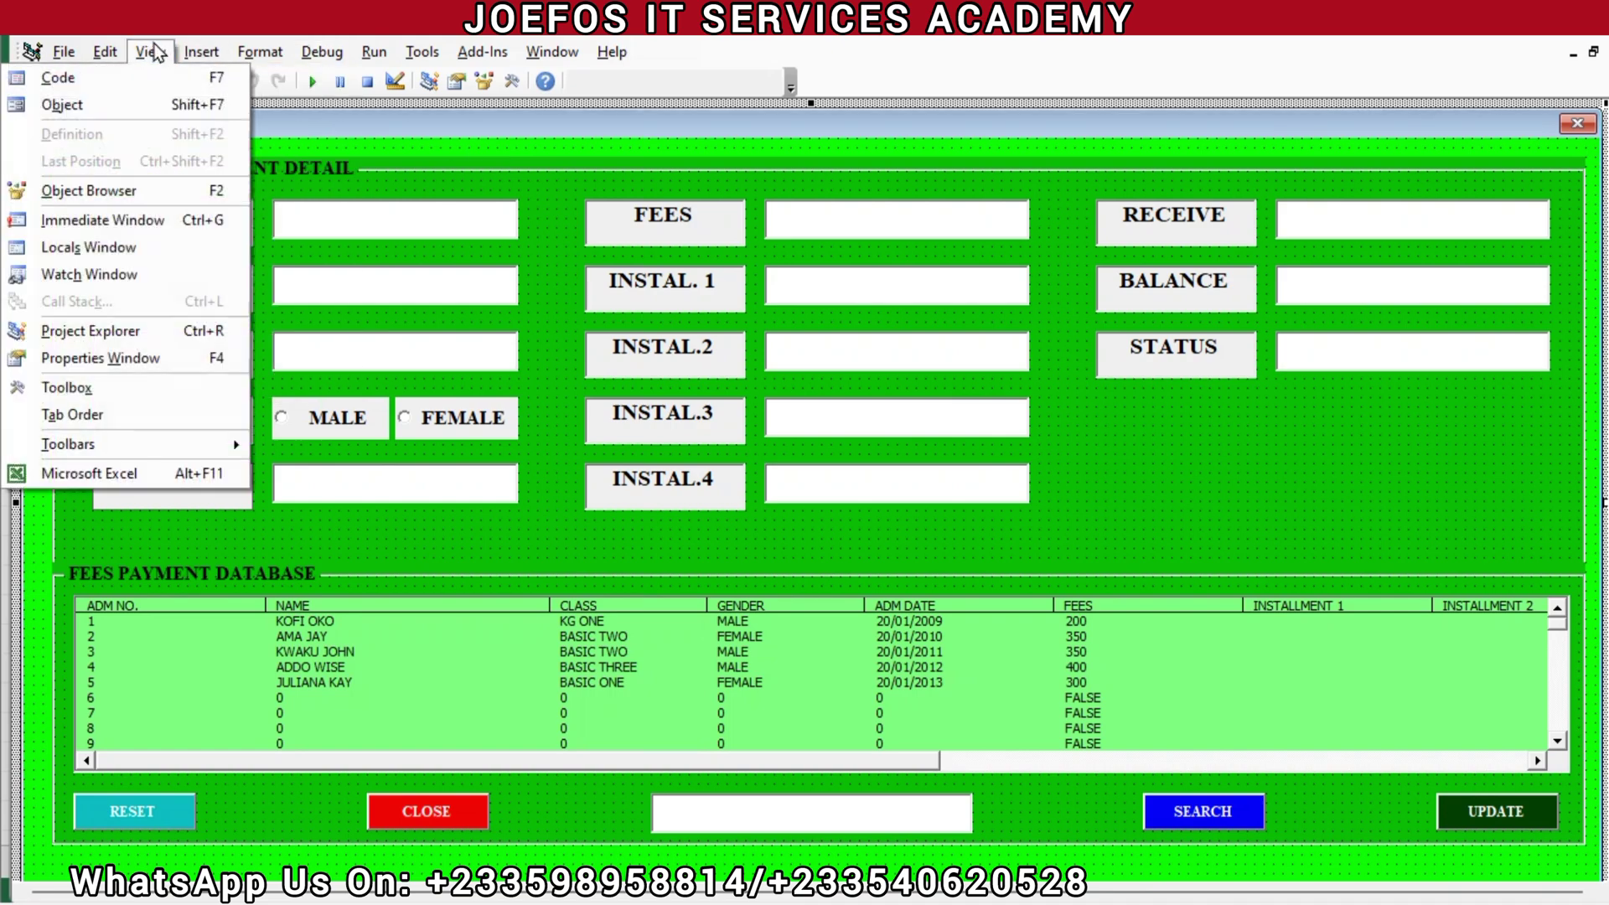
left_click(209, 53)
left_click(209, 53)
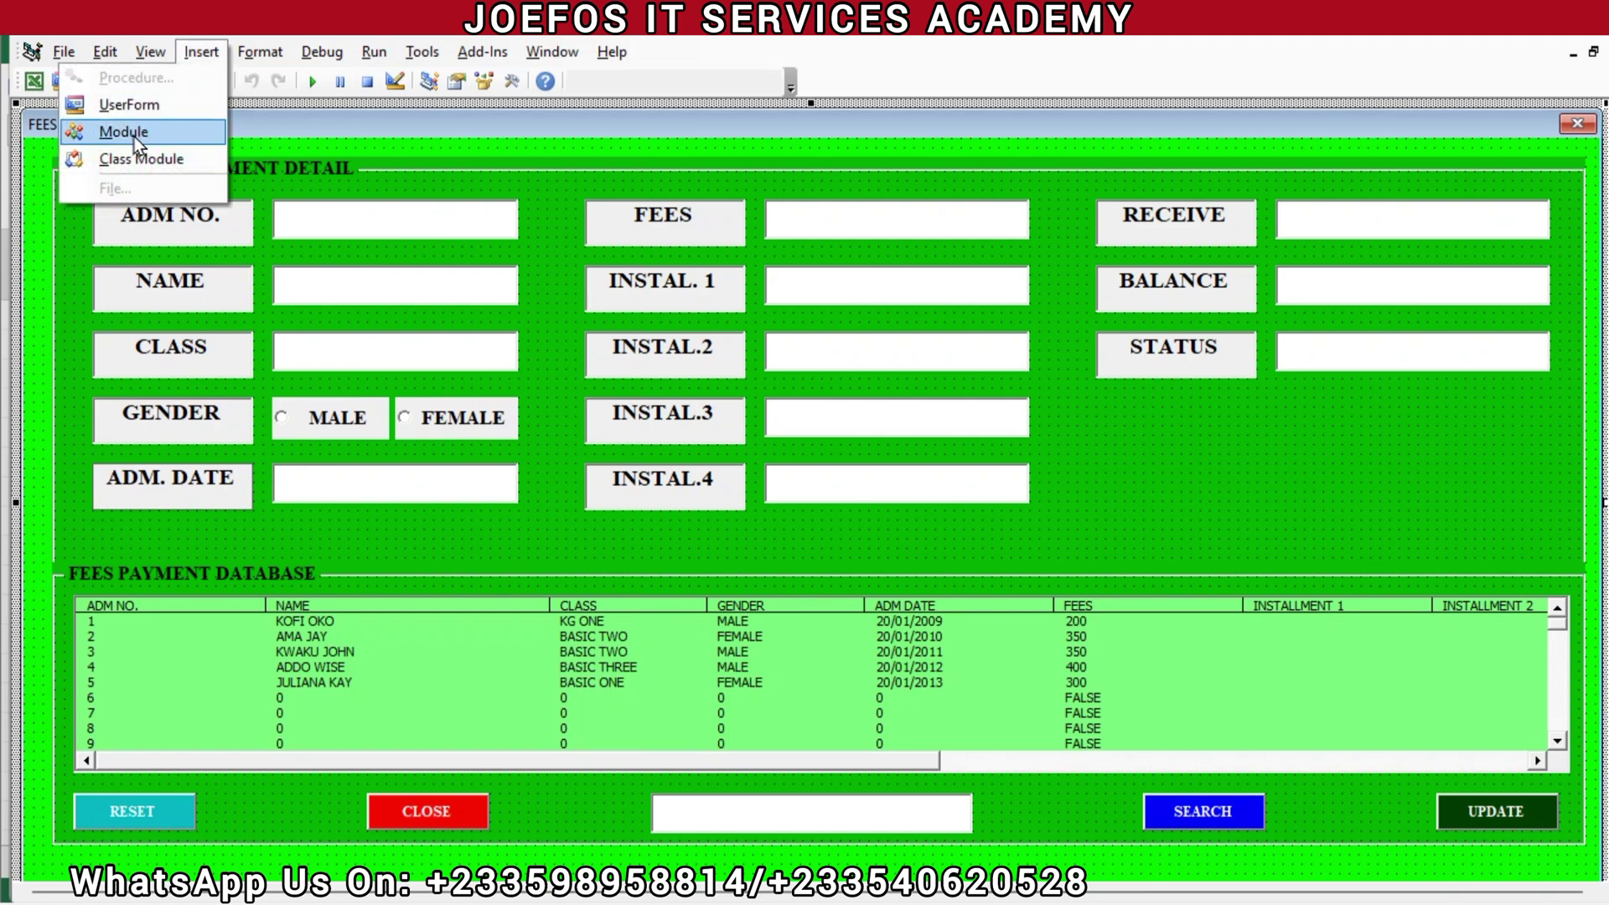
left_click(134, 132)
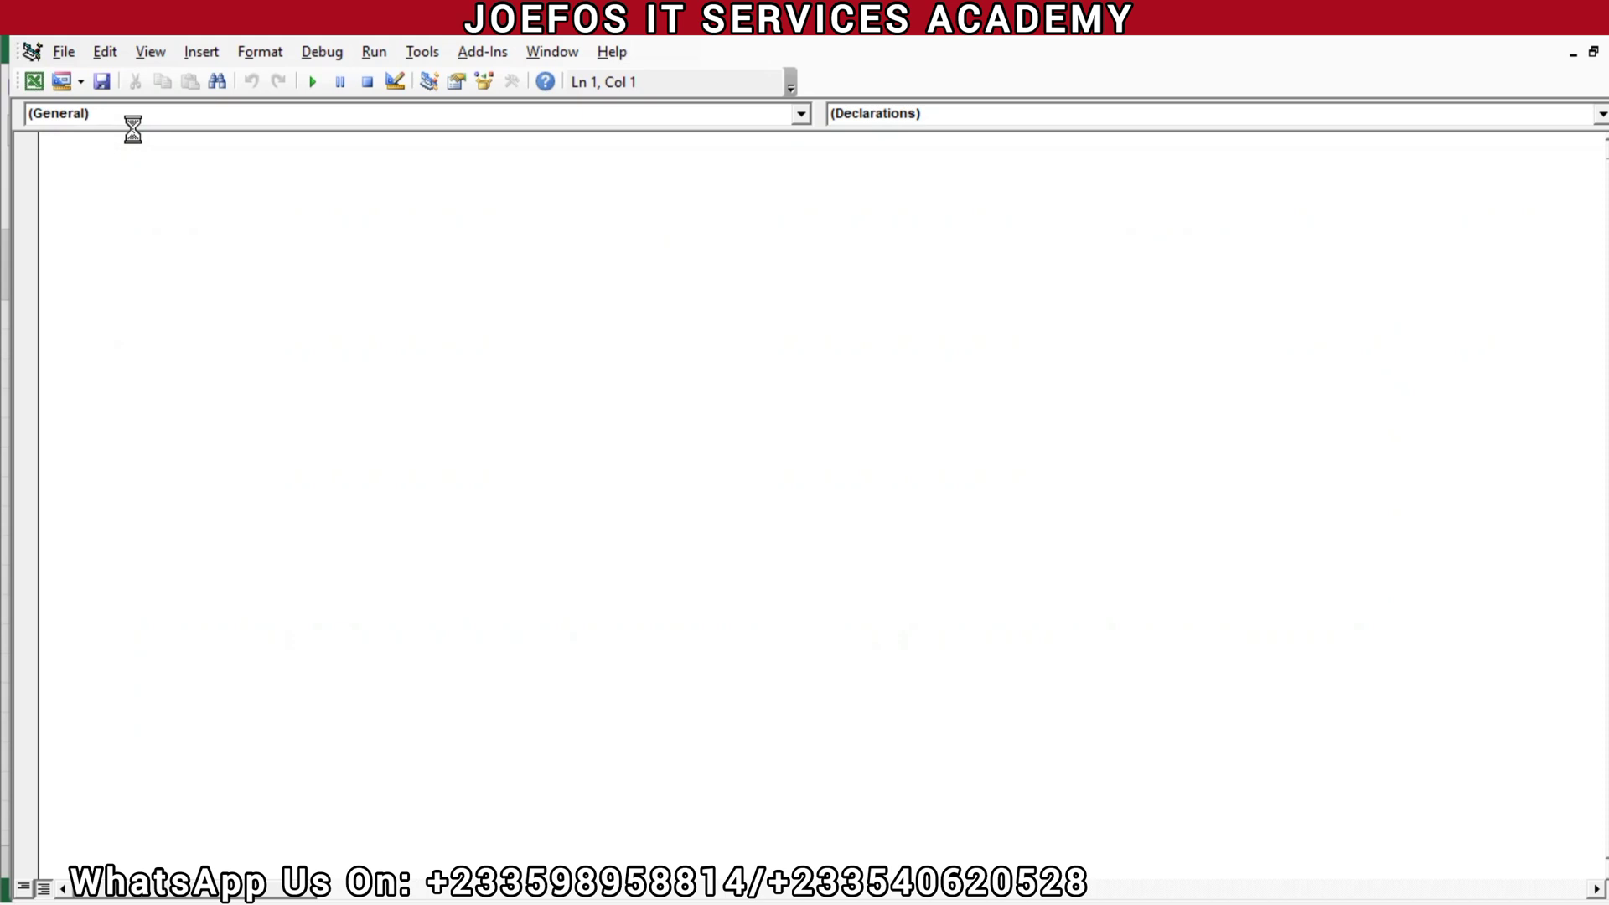
- Write the Uform1 macro: Sub Uform1() containing the single line UserForm1.Show
type("s")
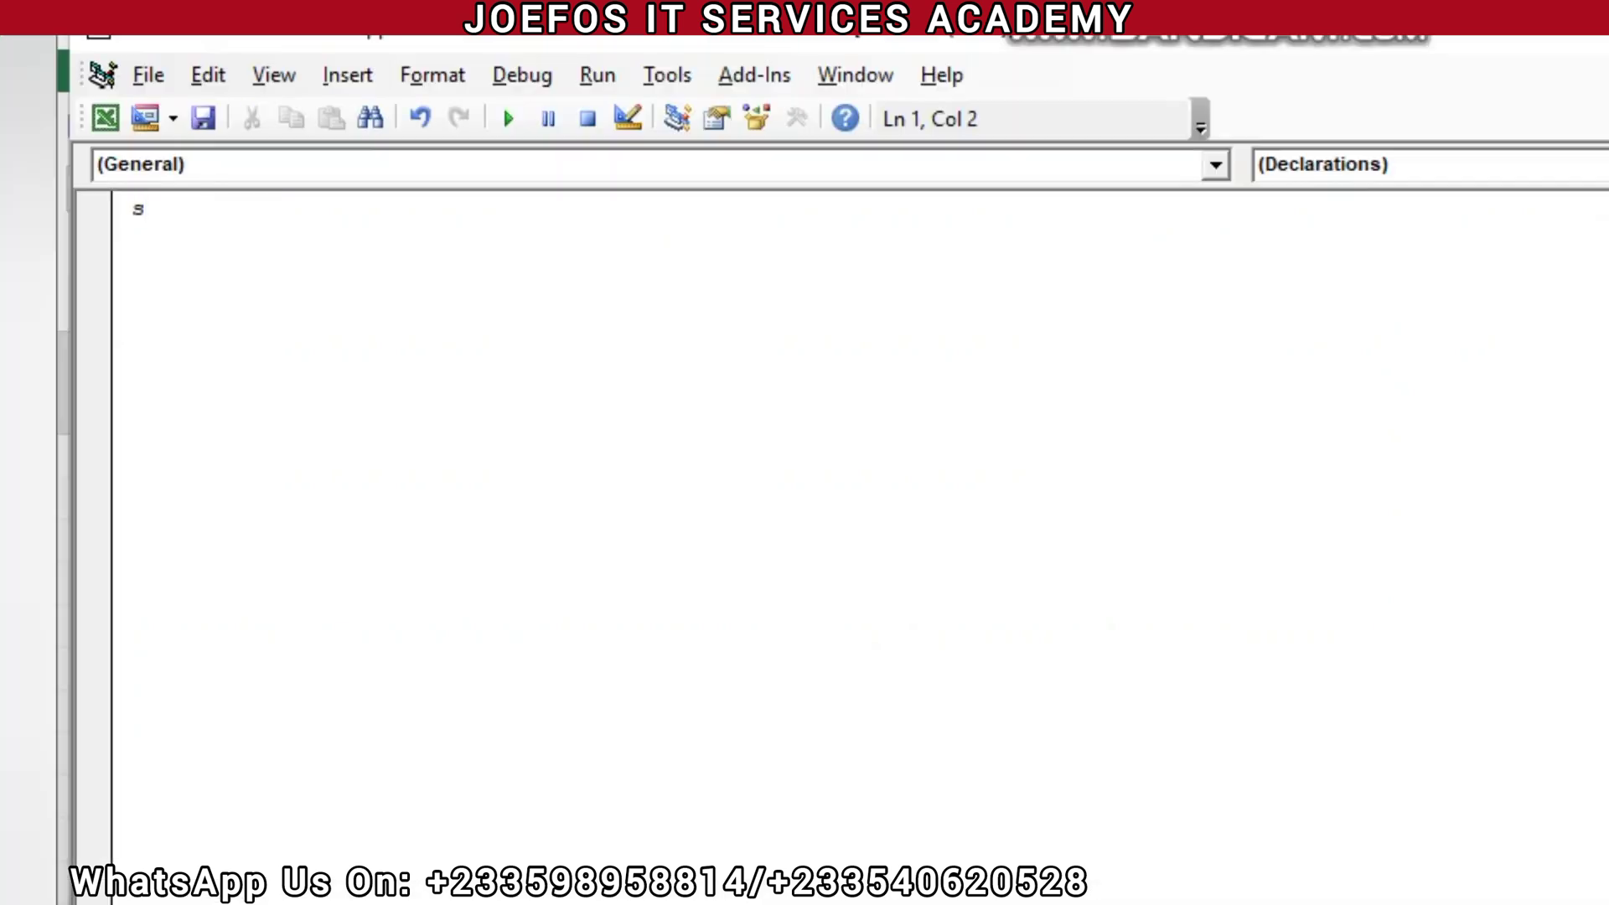
key("BackSpace")
type("Sub Uform1")
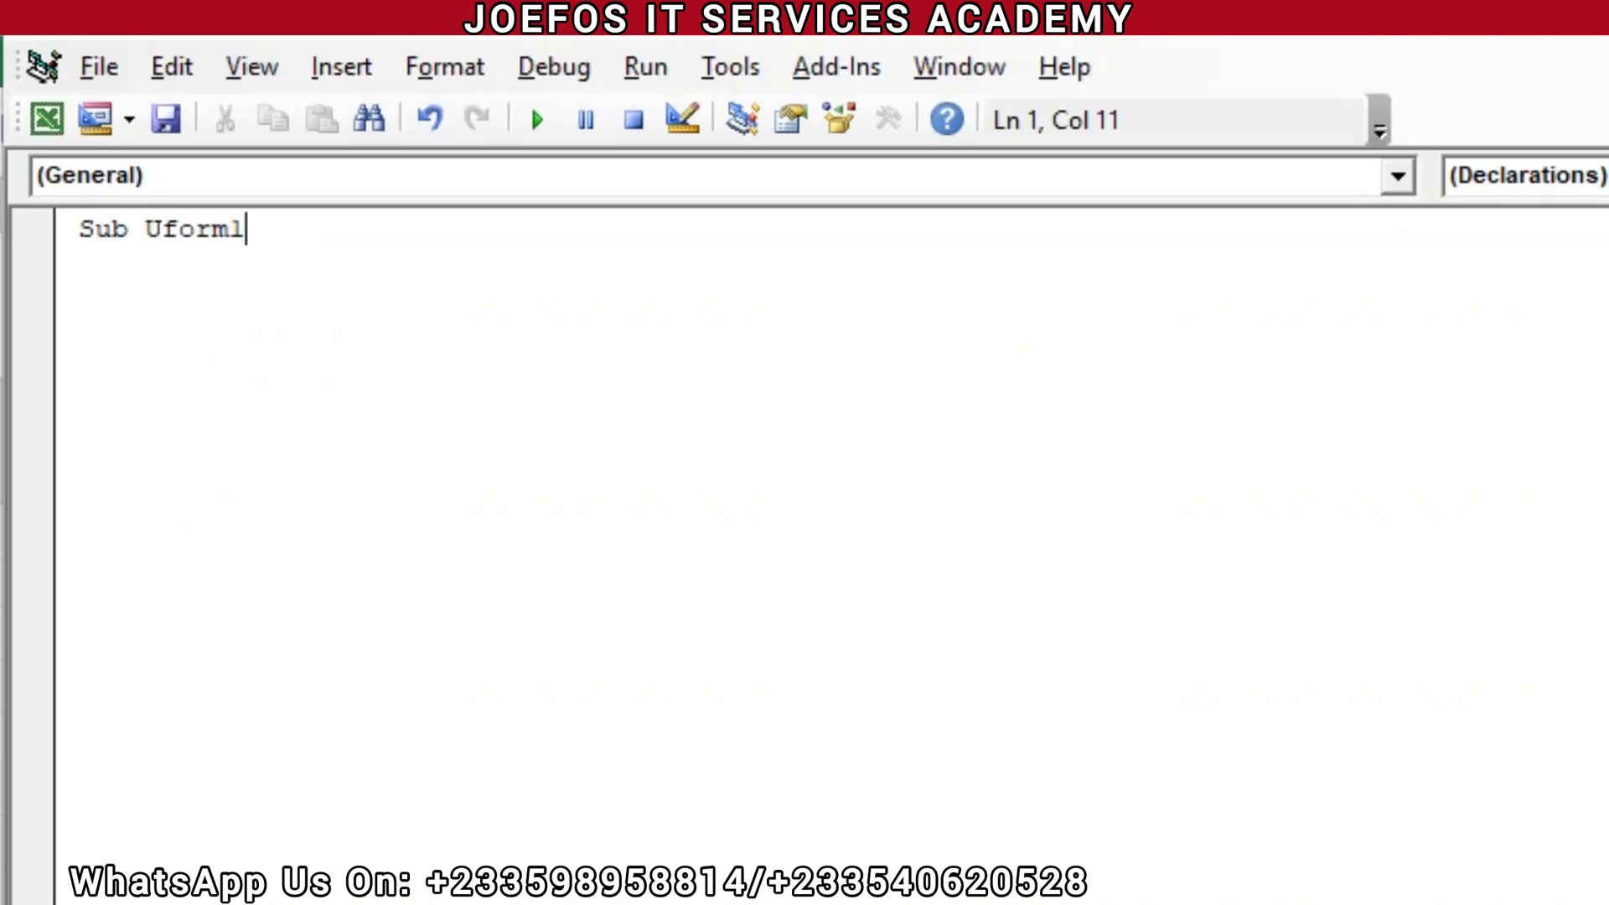
type("()")
key("Return")
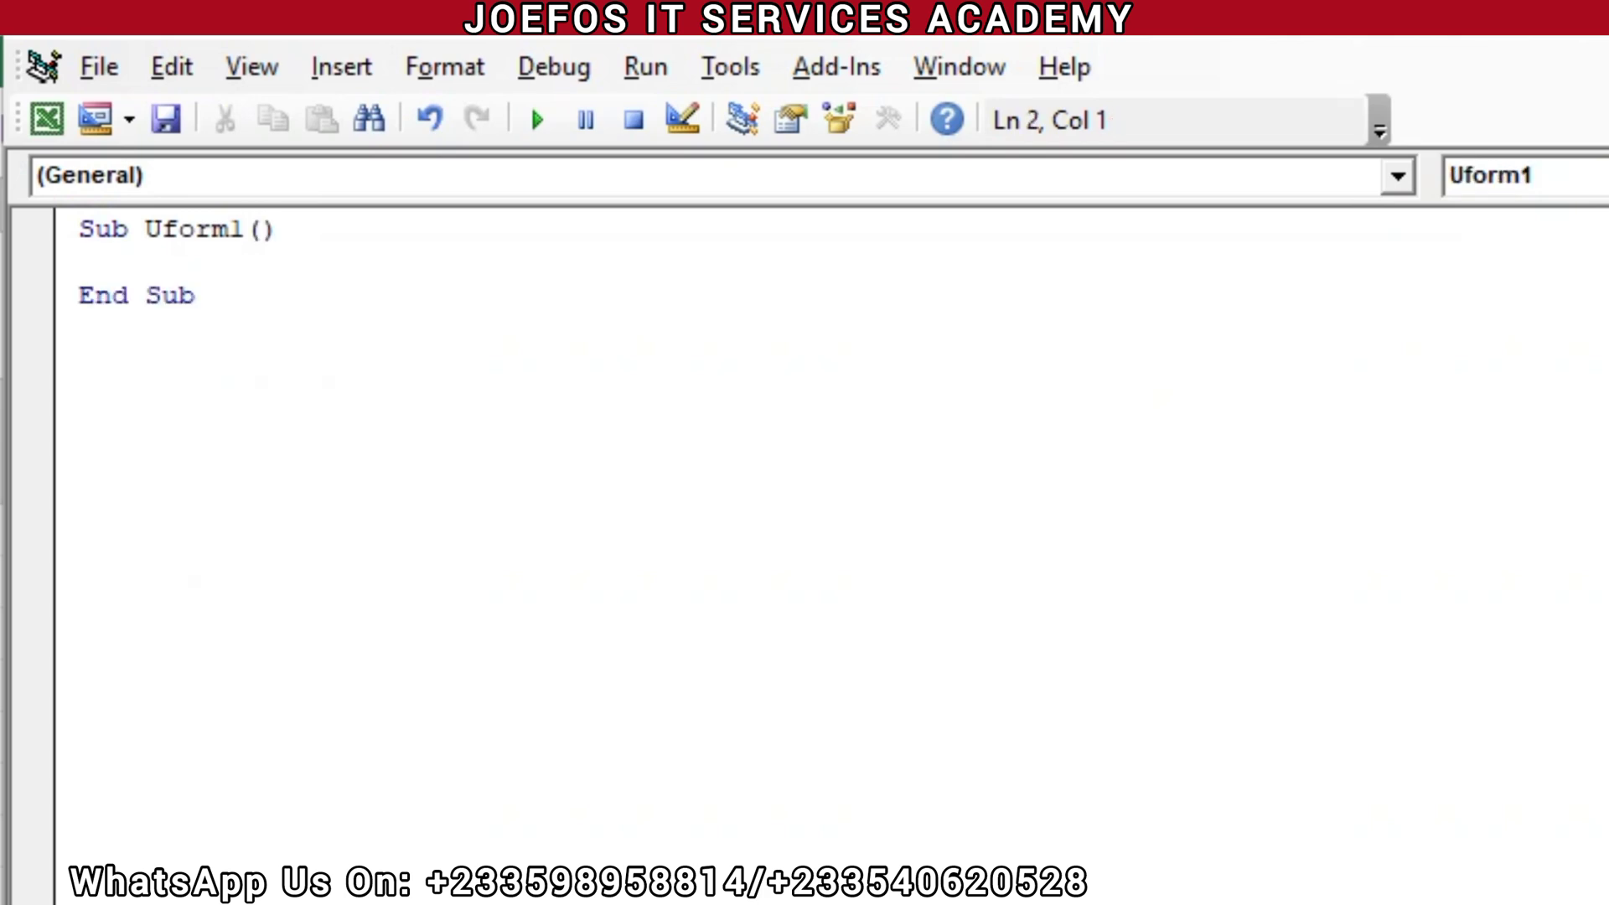
type("Userform1.")
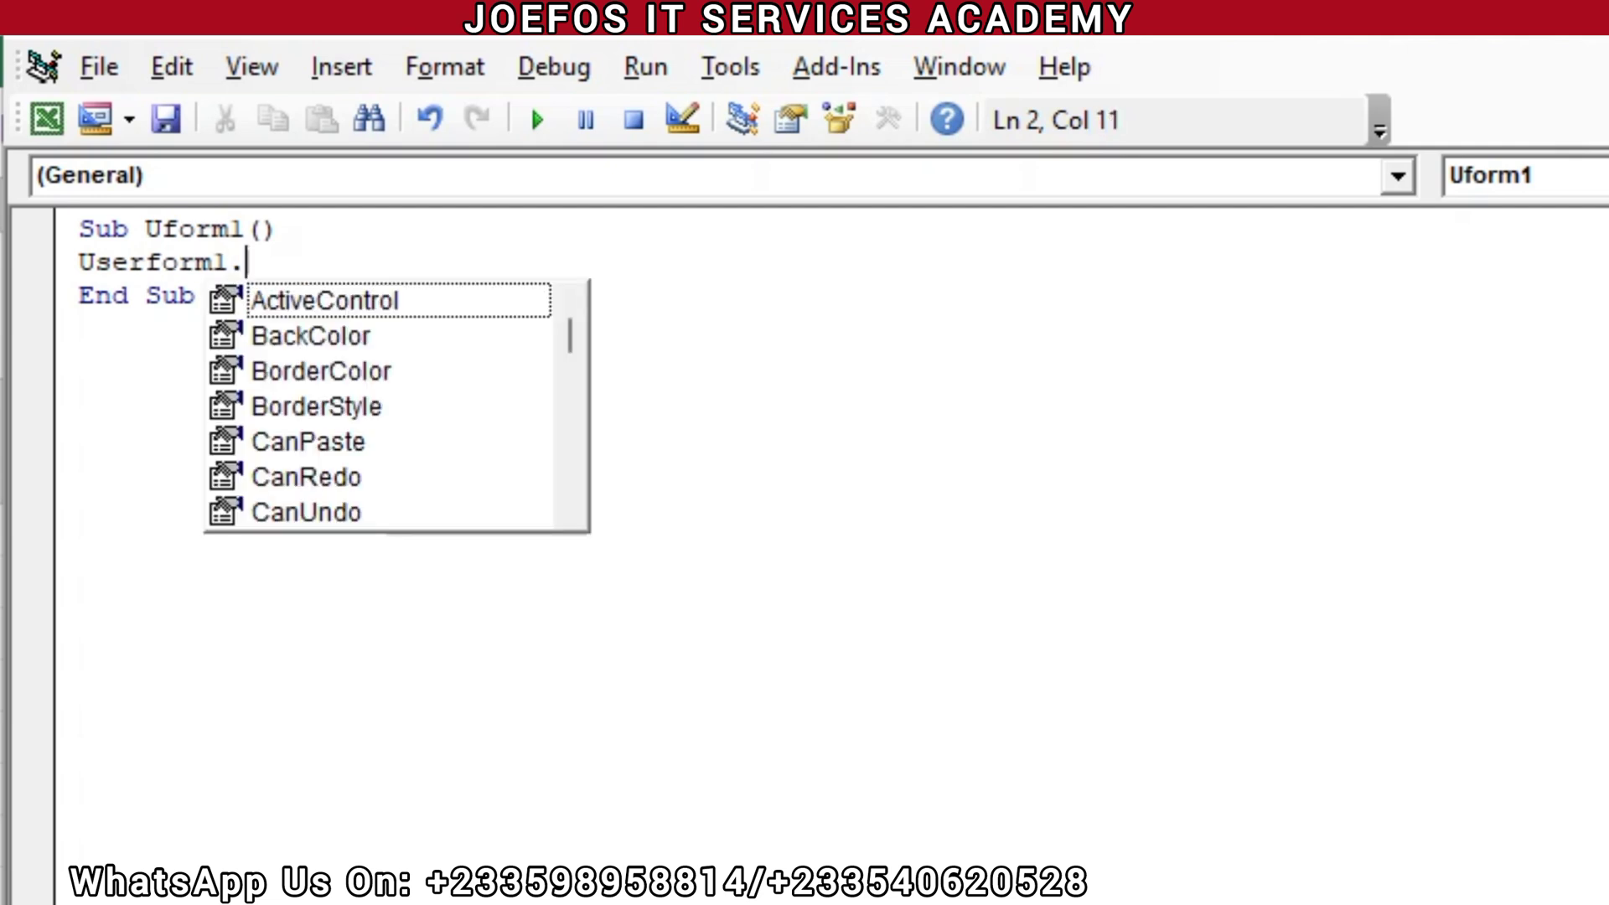
type("show")
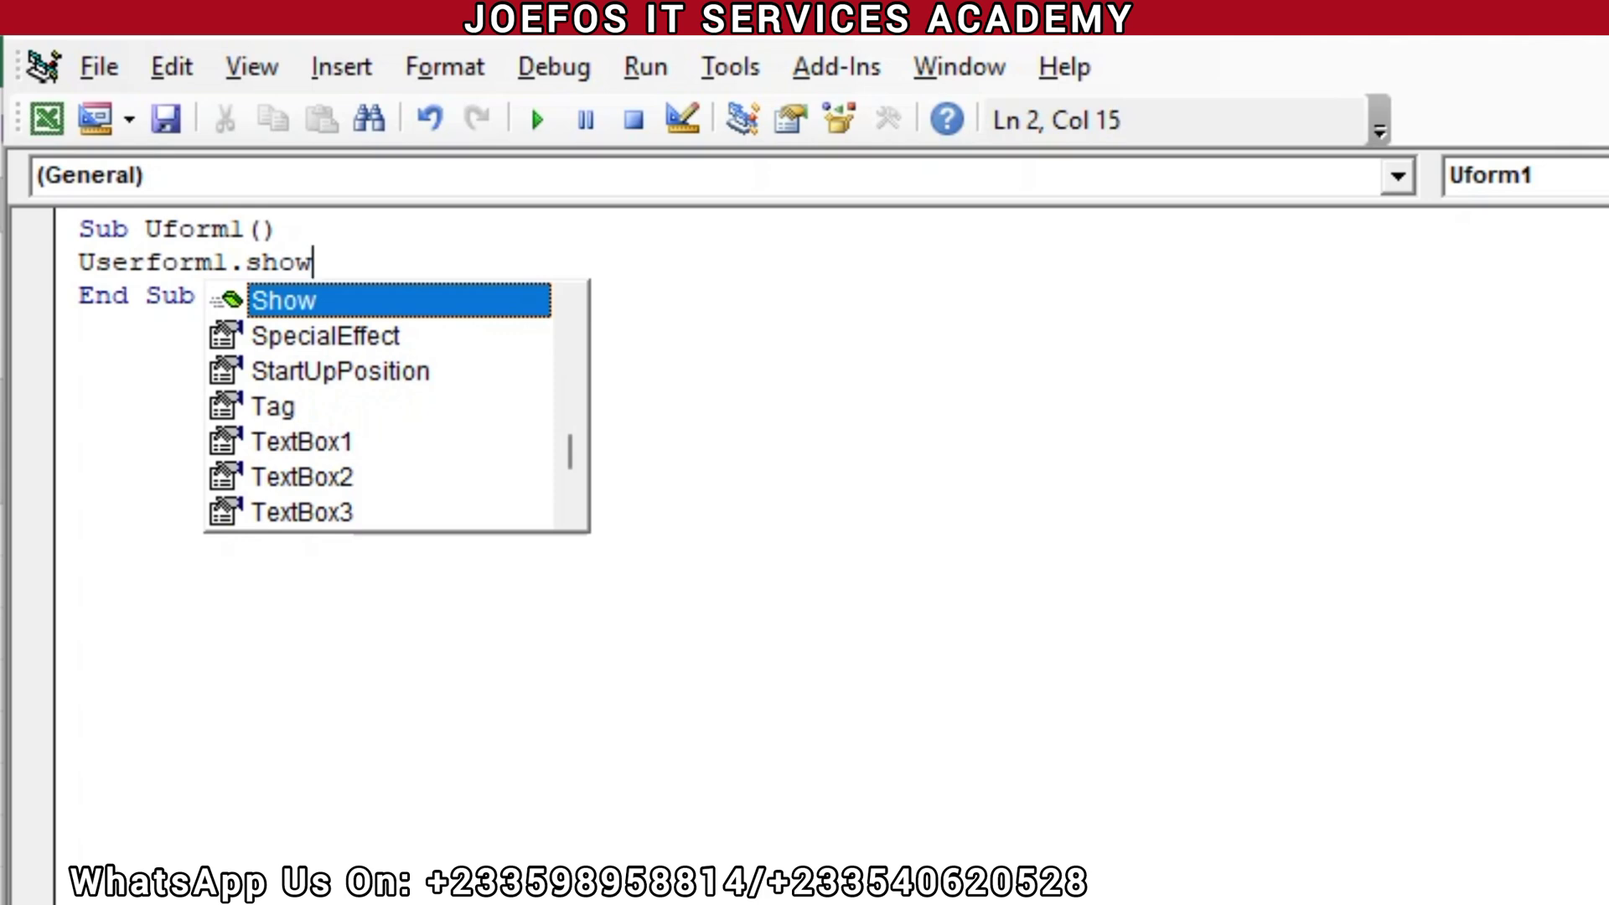
key("Return")
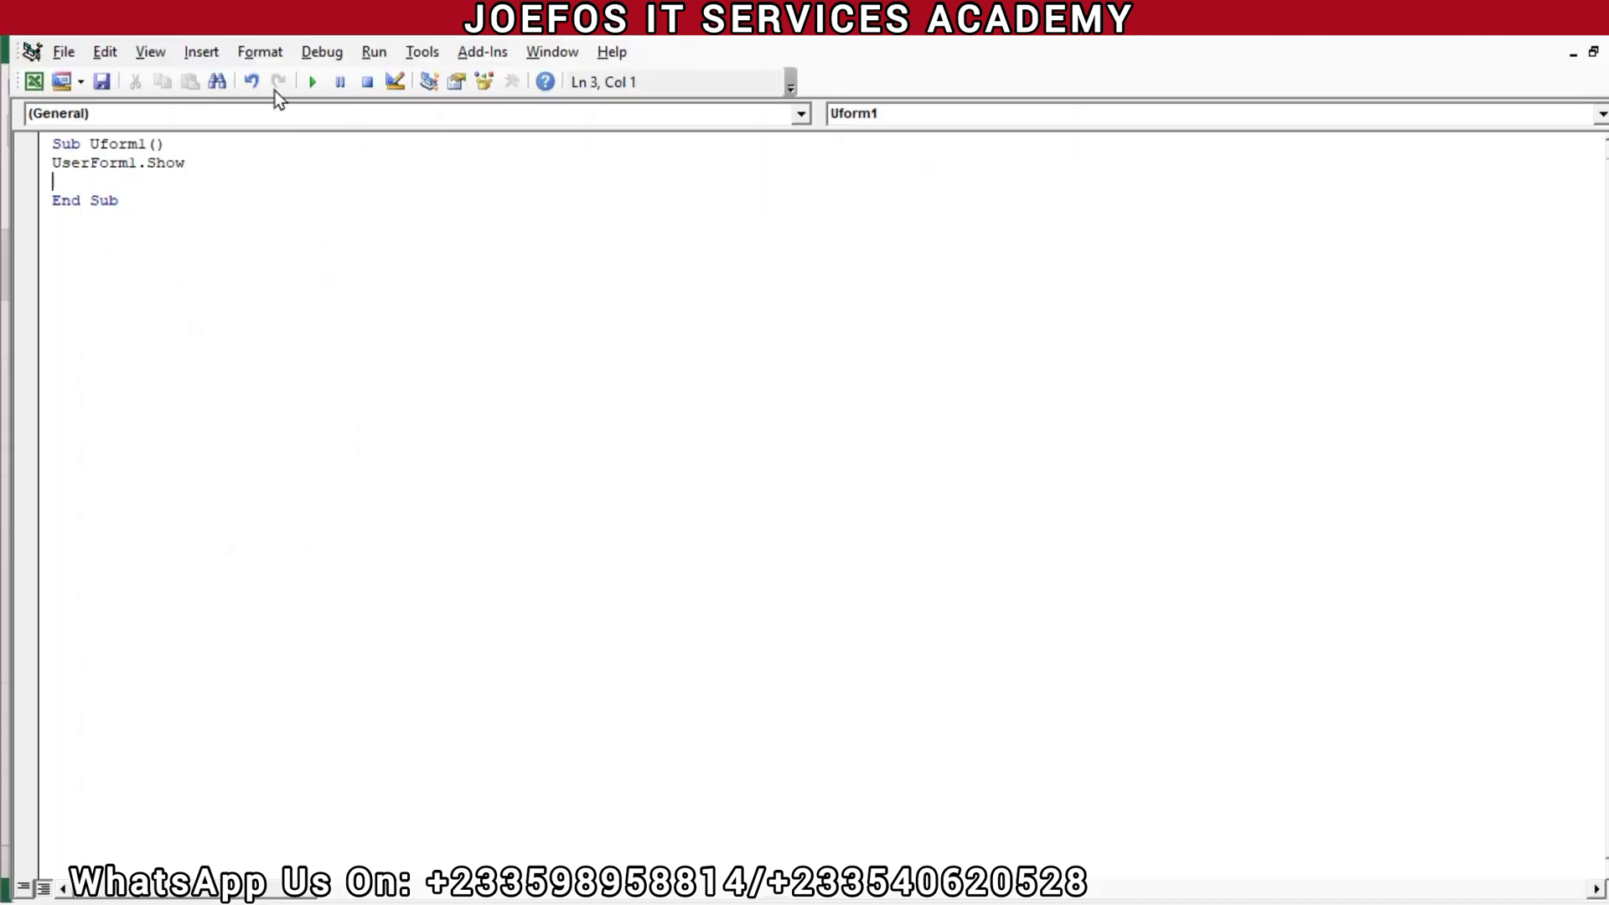
left_click(369, 56)
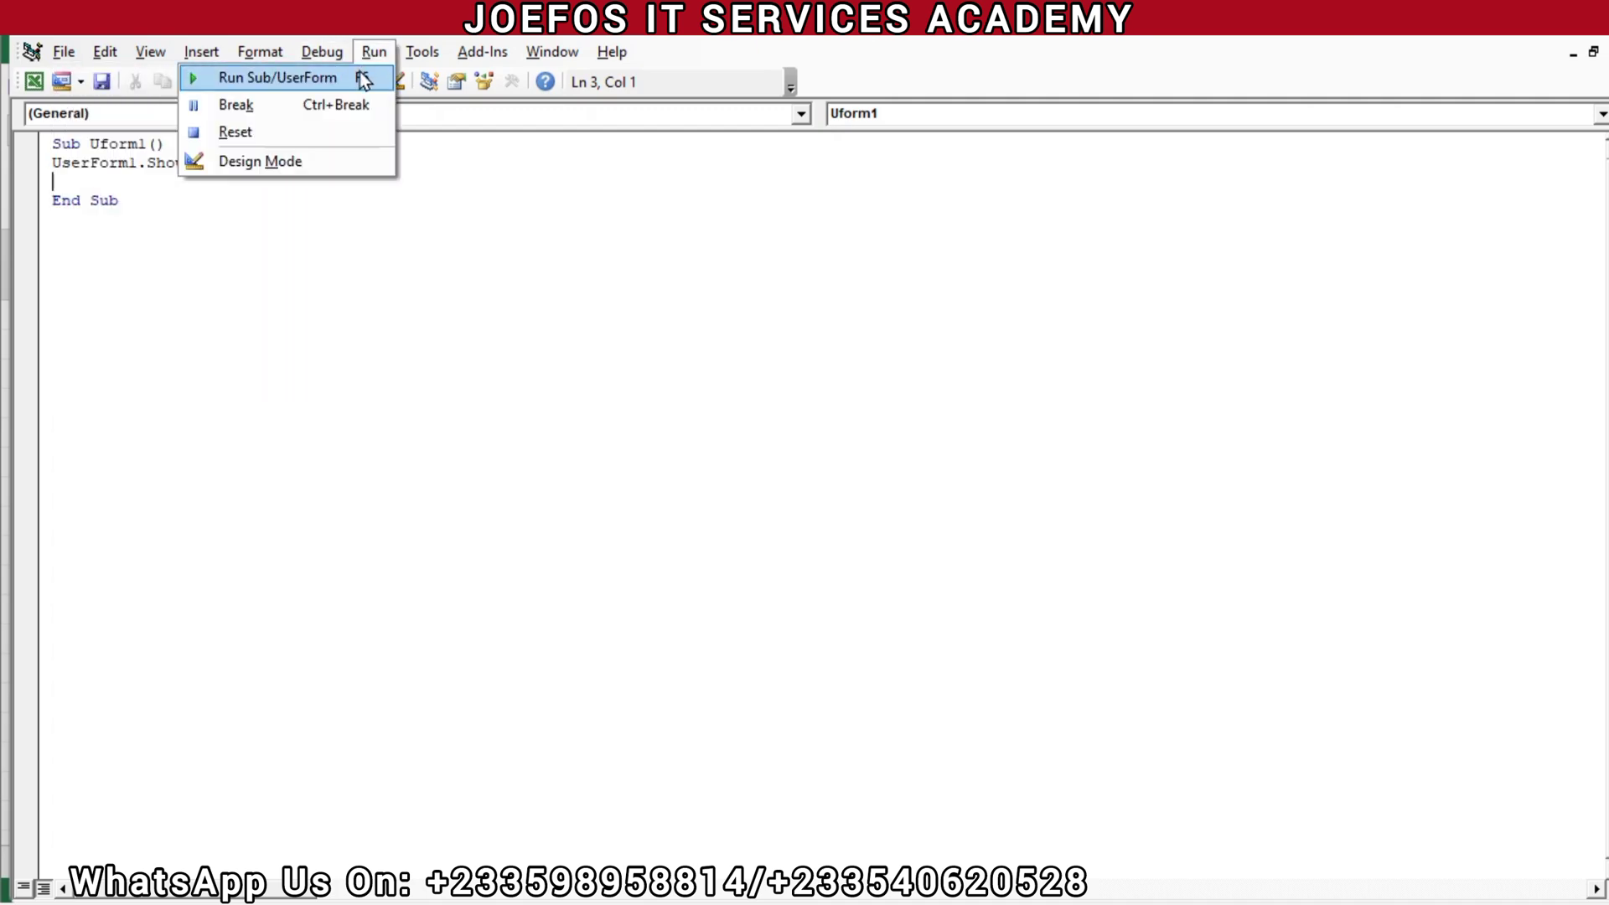
- Test-run Uform1 to show the student data entry form, close it, and return to the worksheet
left_click(360, 74)
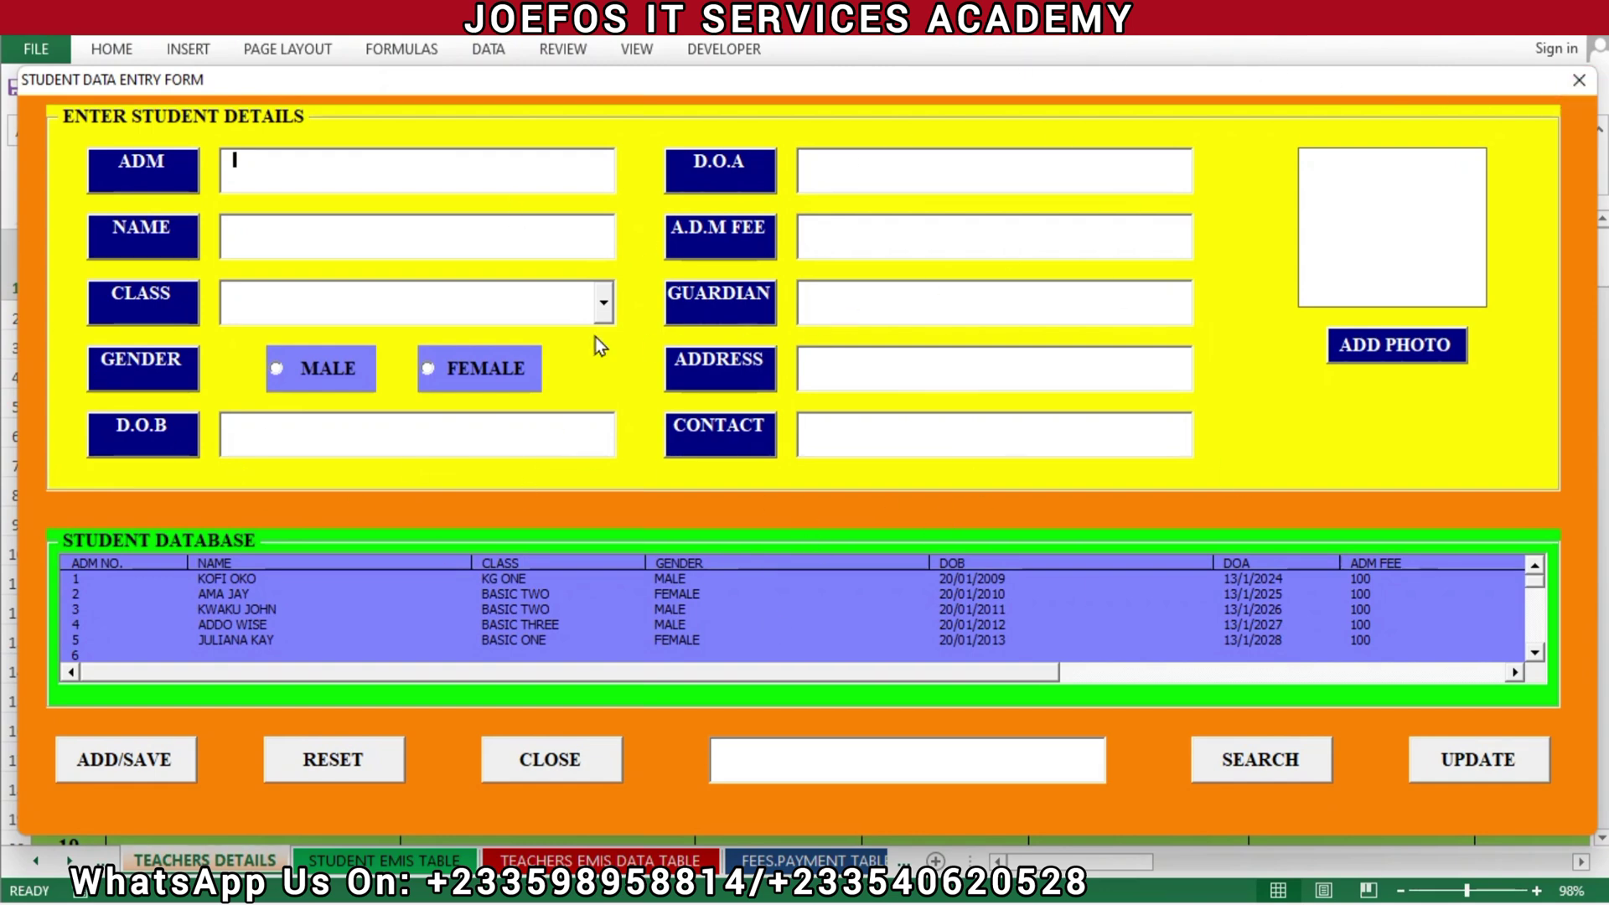
left_click(1579, 80)
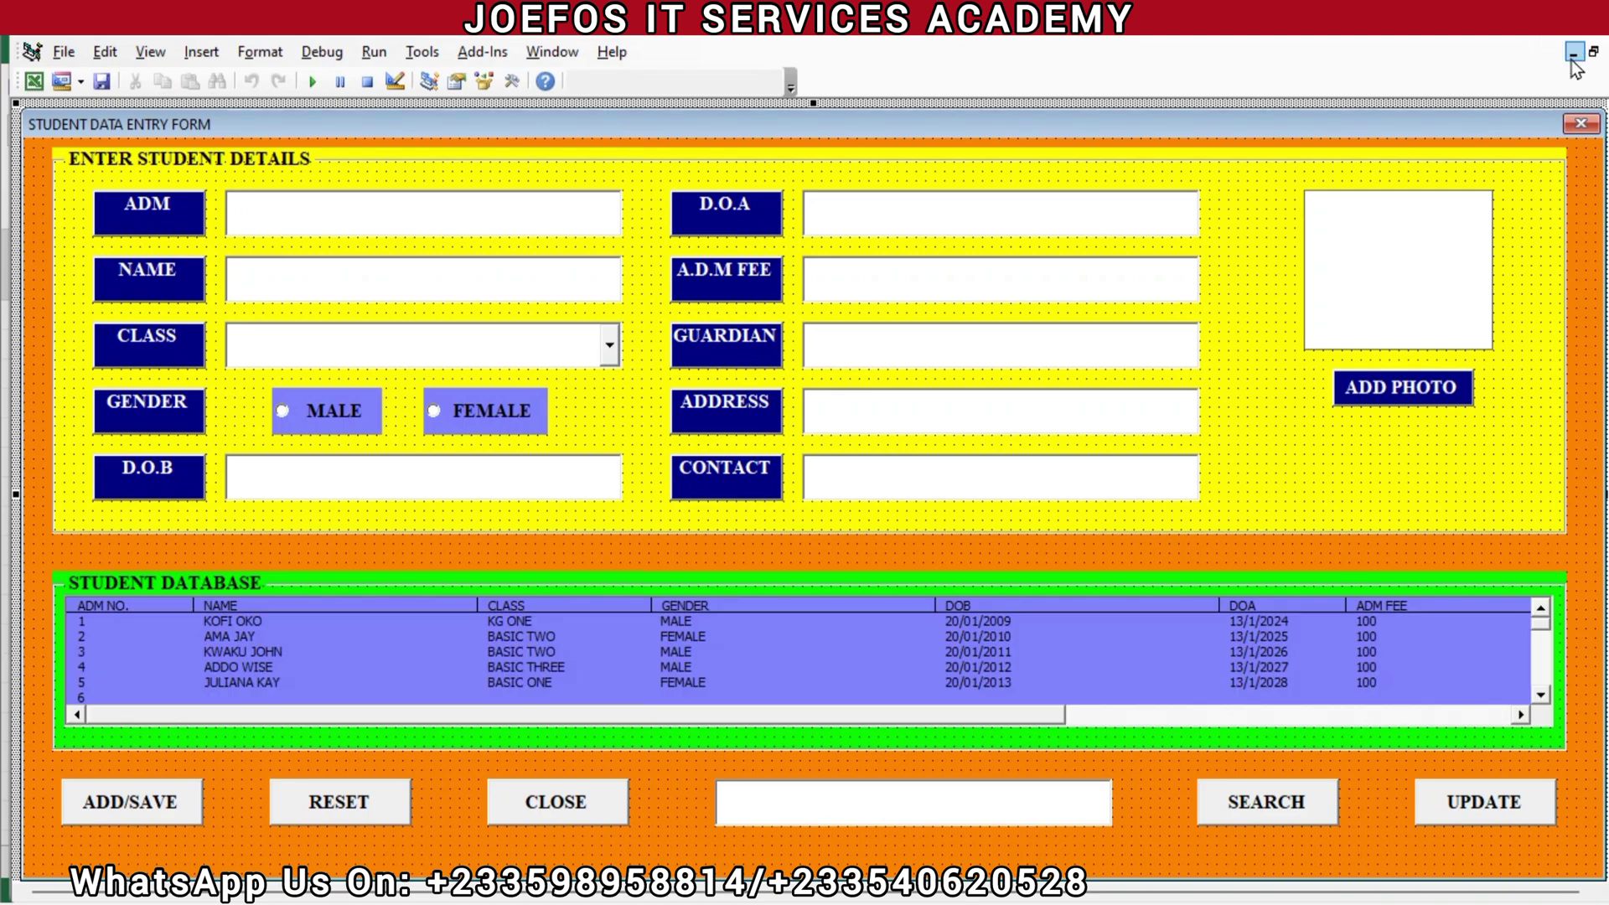
left_click(1573, 52)
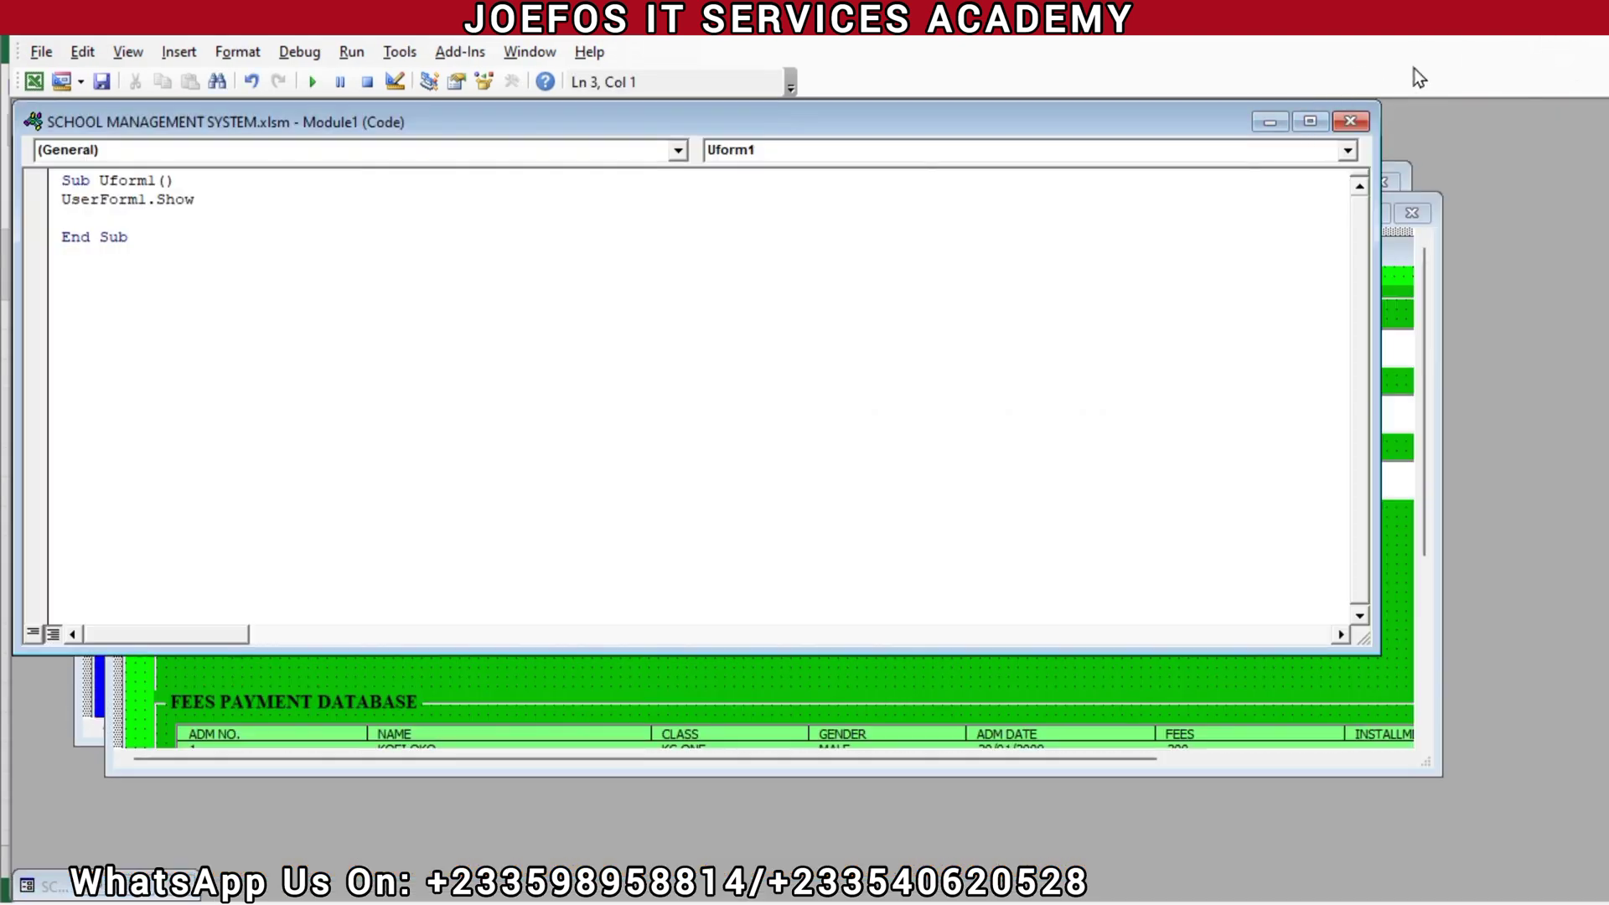
left_click(1517, 33)
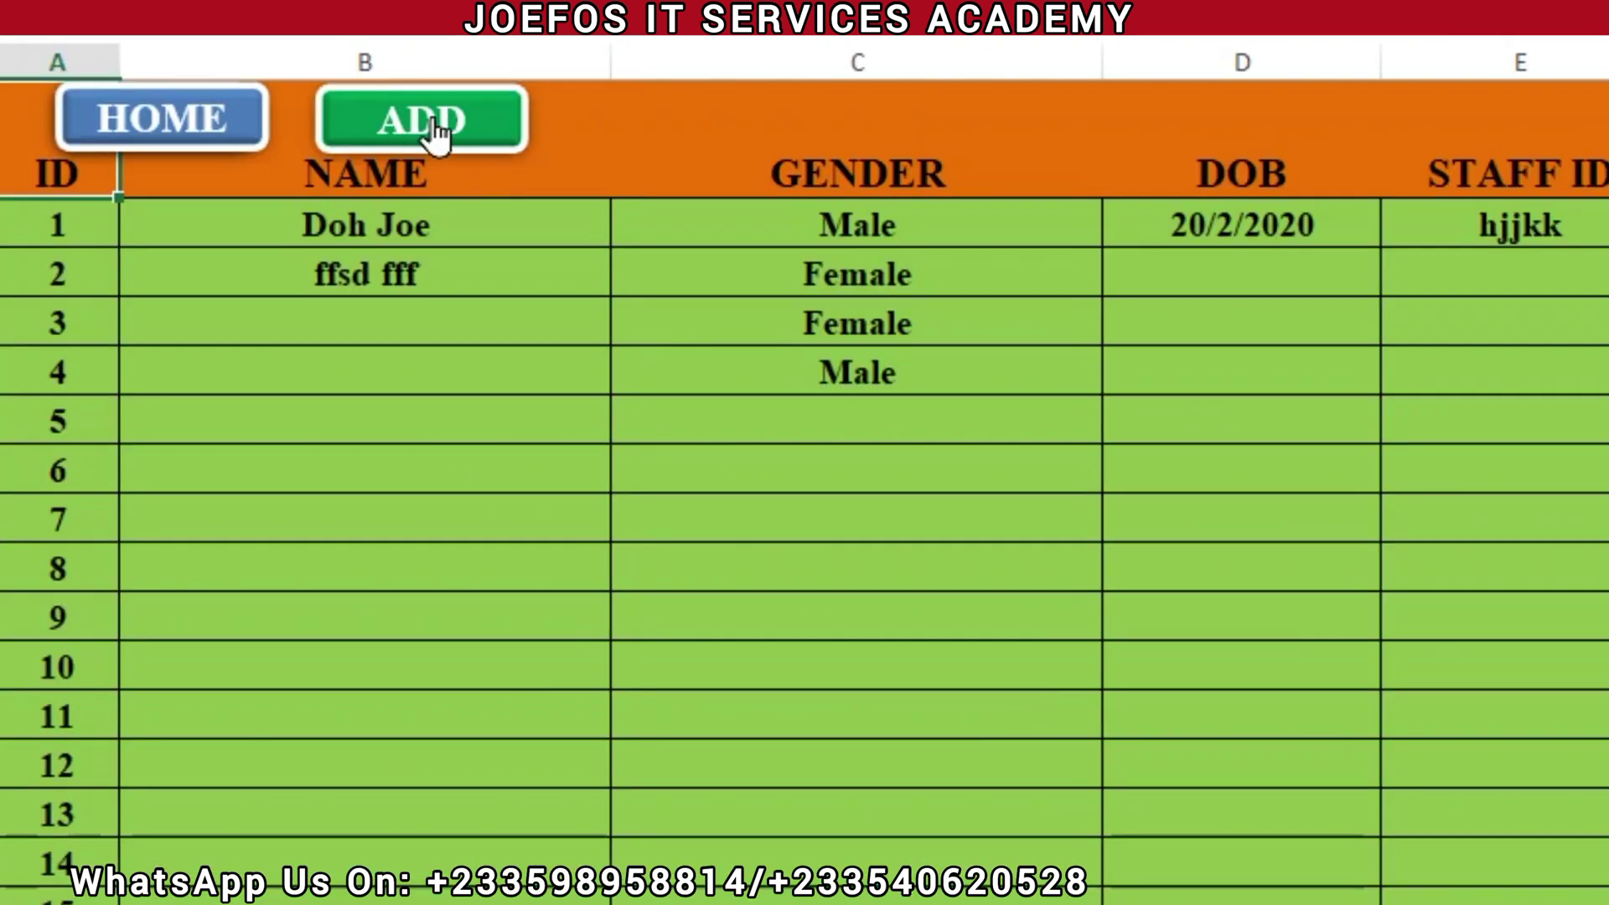
- Assign the Uform1 macro to the ADD shape through Assign Macro
left_click(419, 114)
right_click(423, 150)
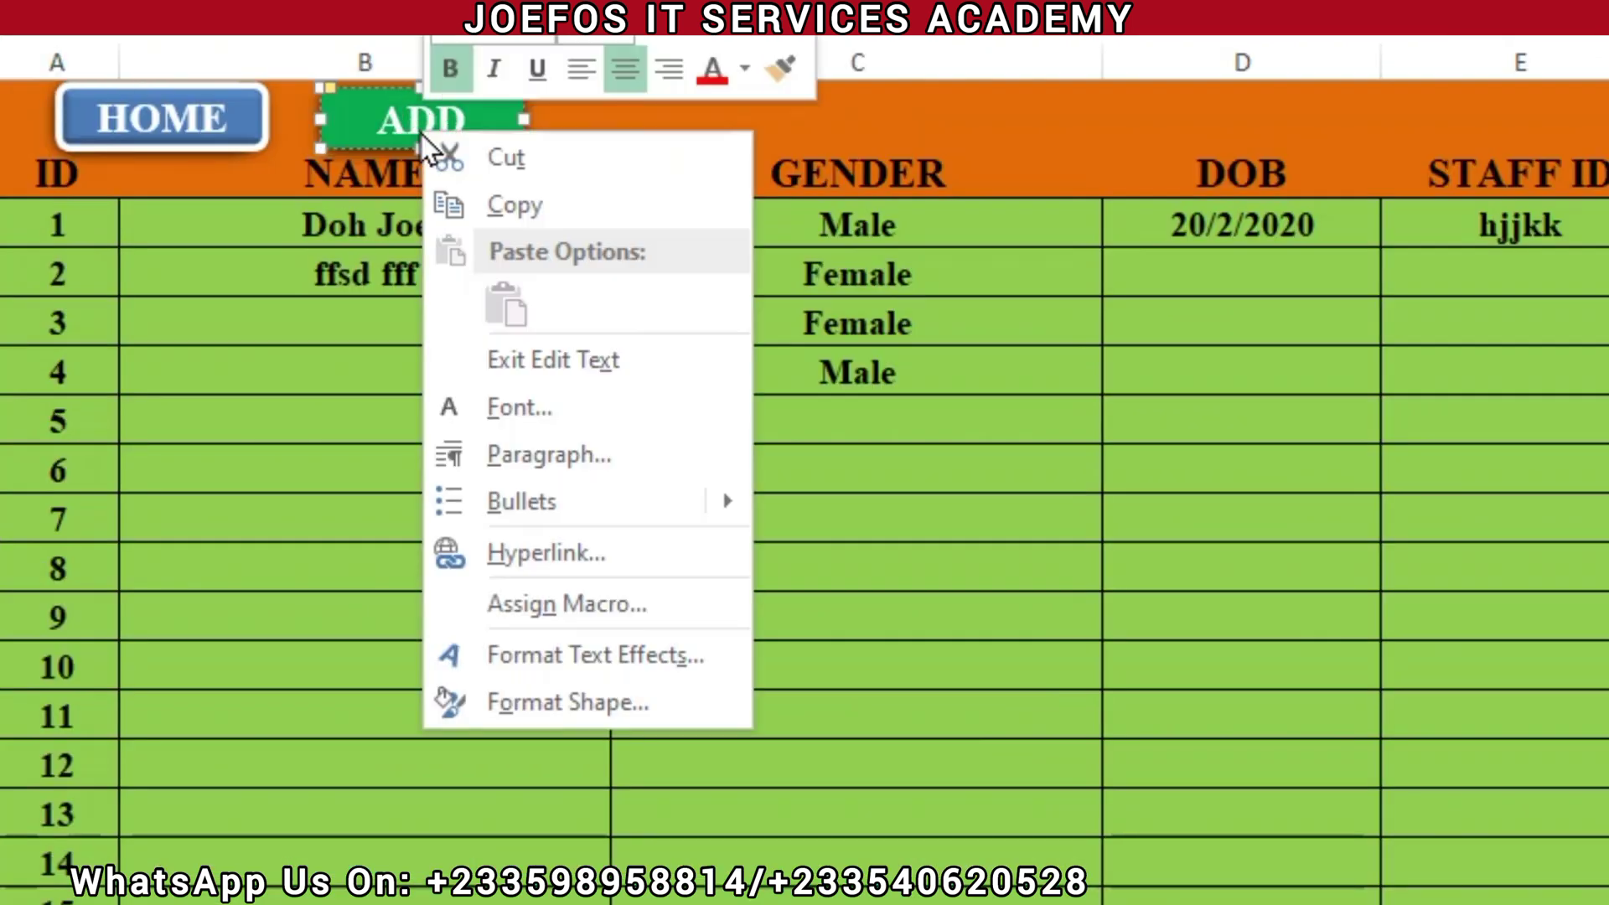
left_click(574, 605)
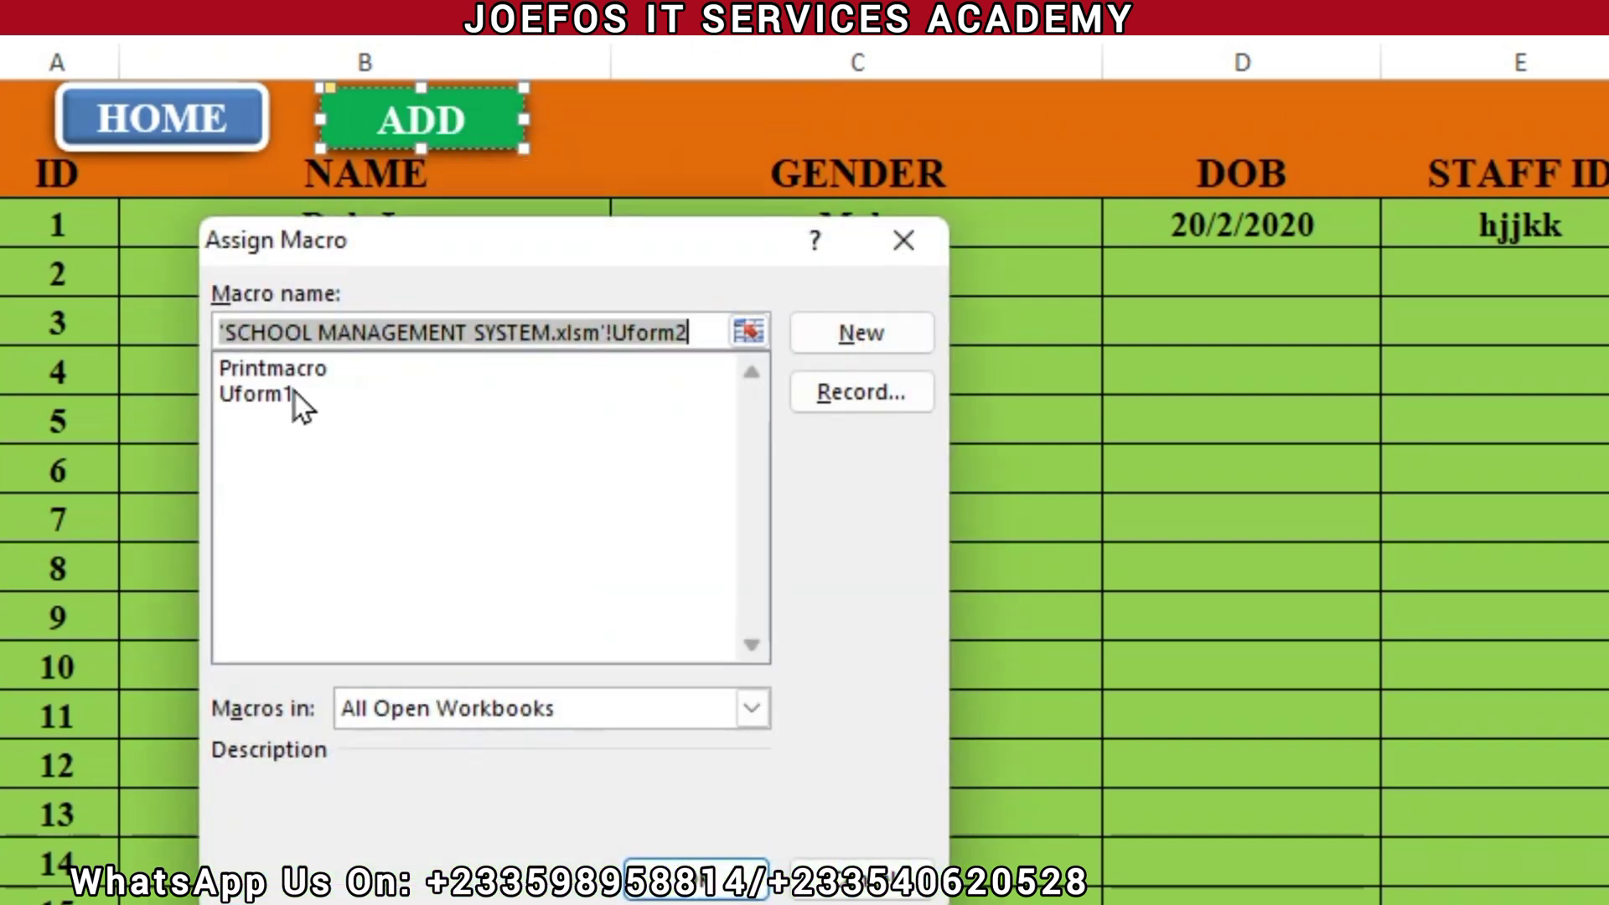
left_click(263, 392)
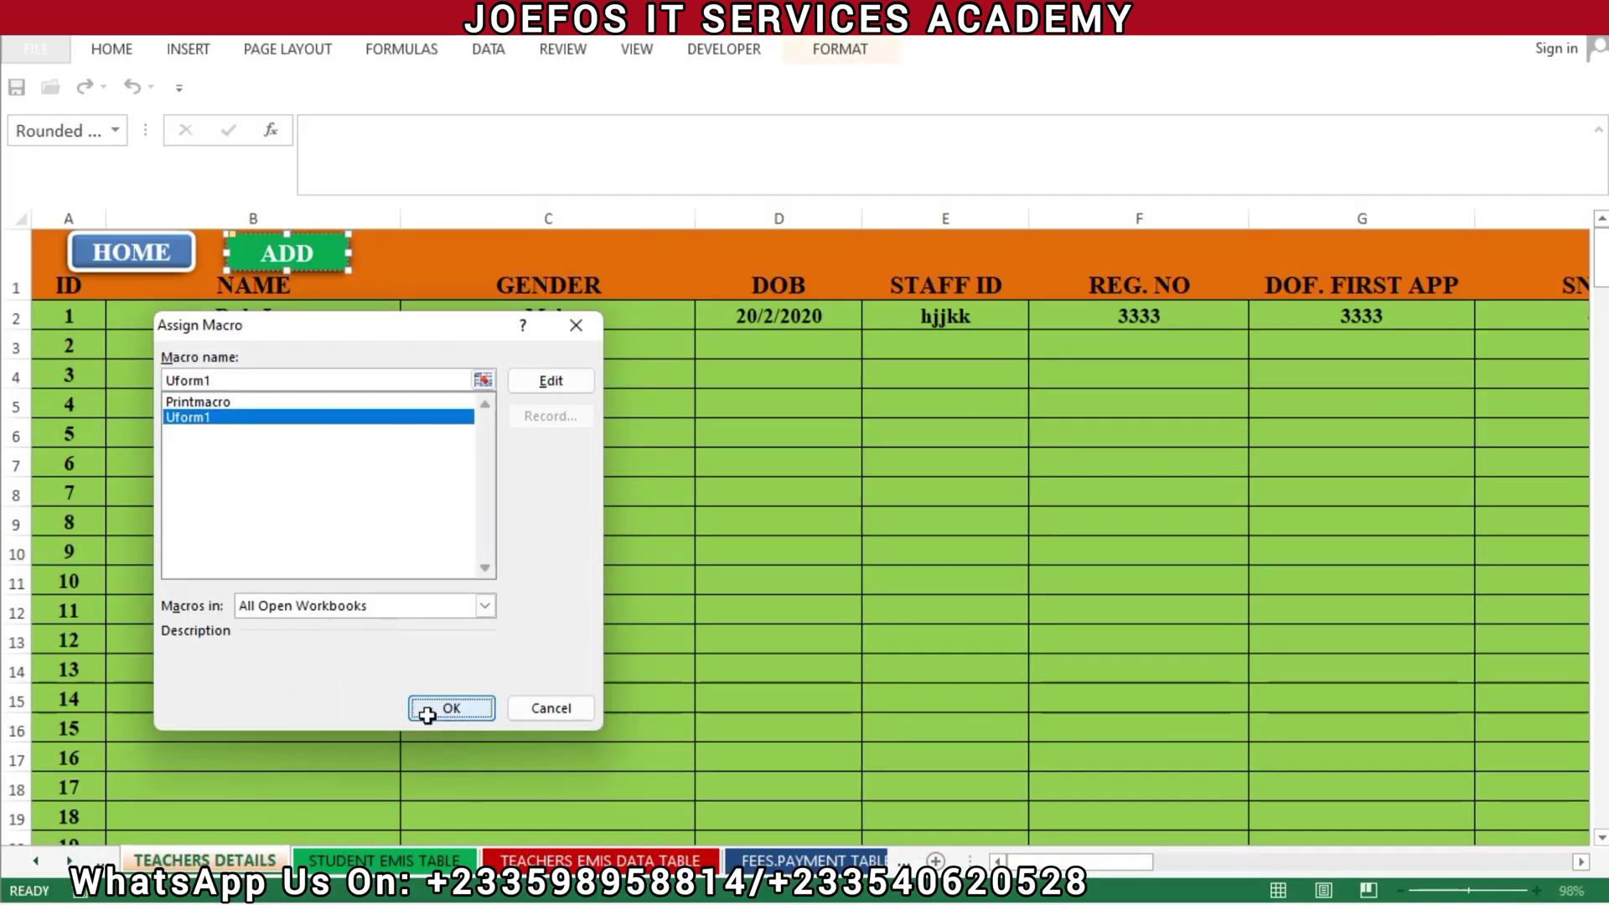
left_click(427, 715)
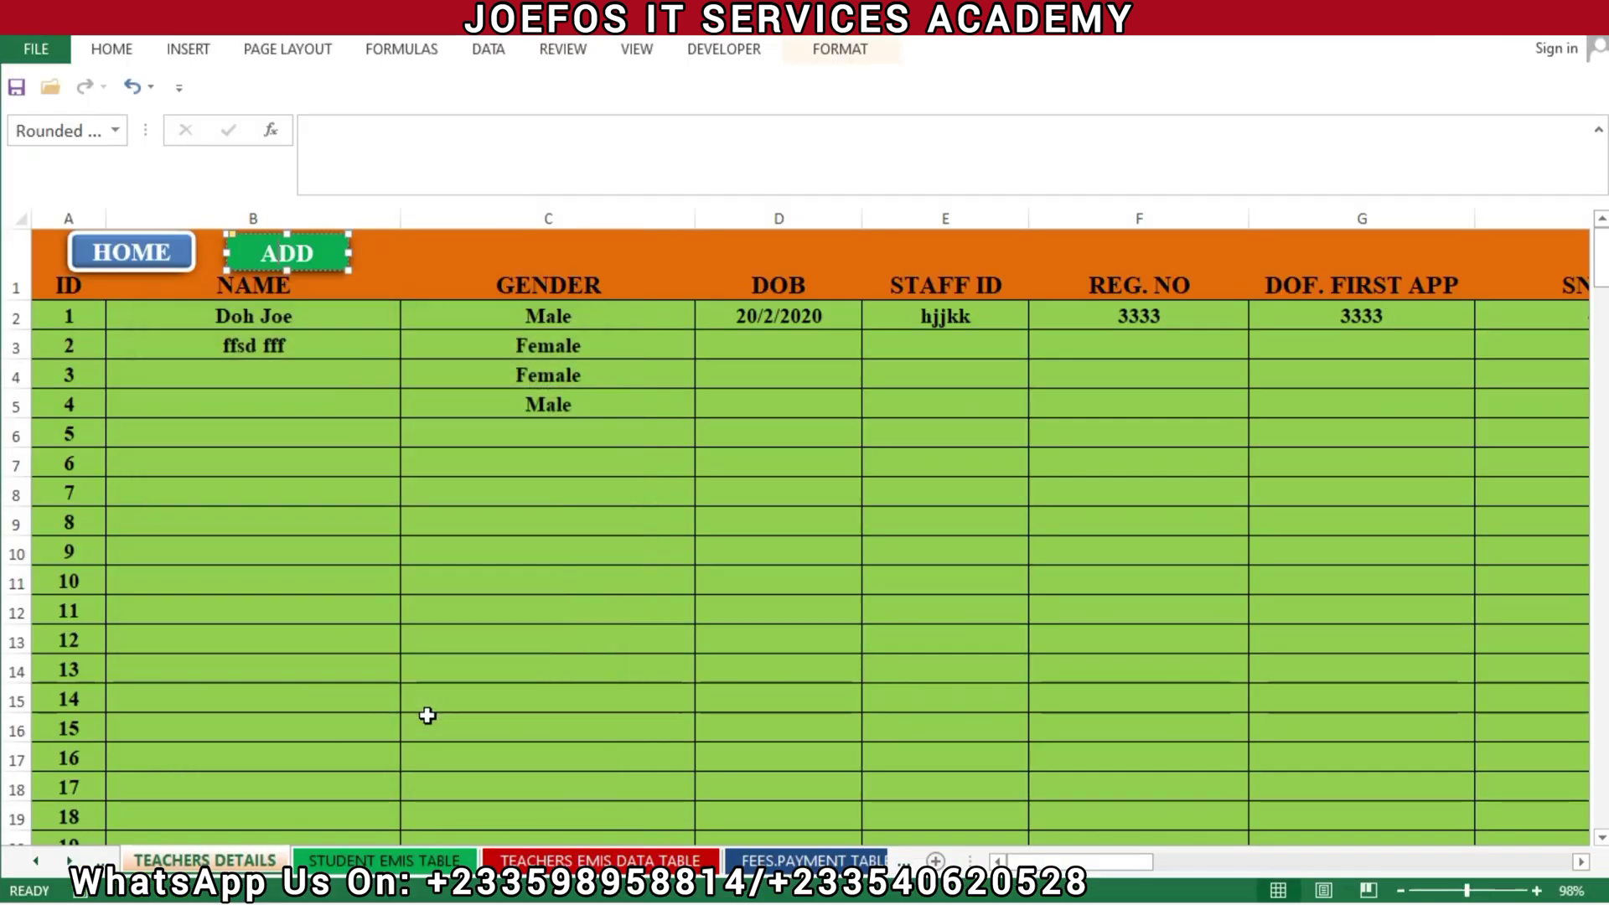
left_click(441, 607)
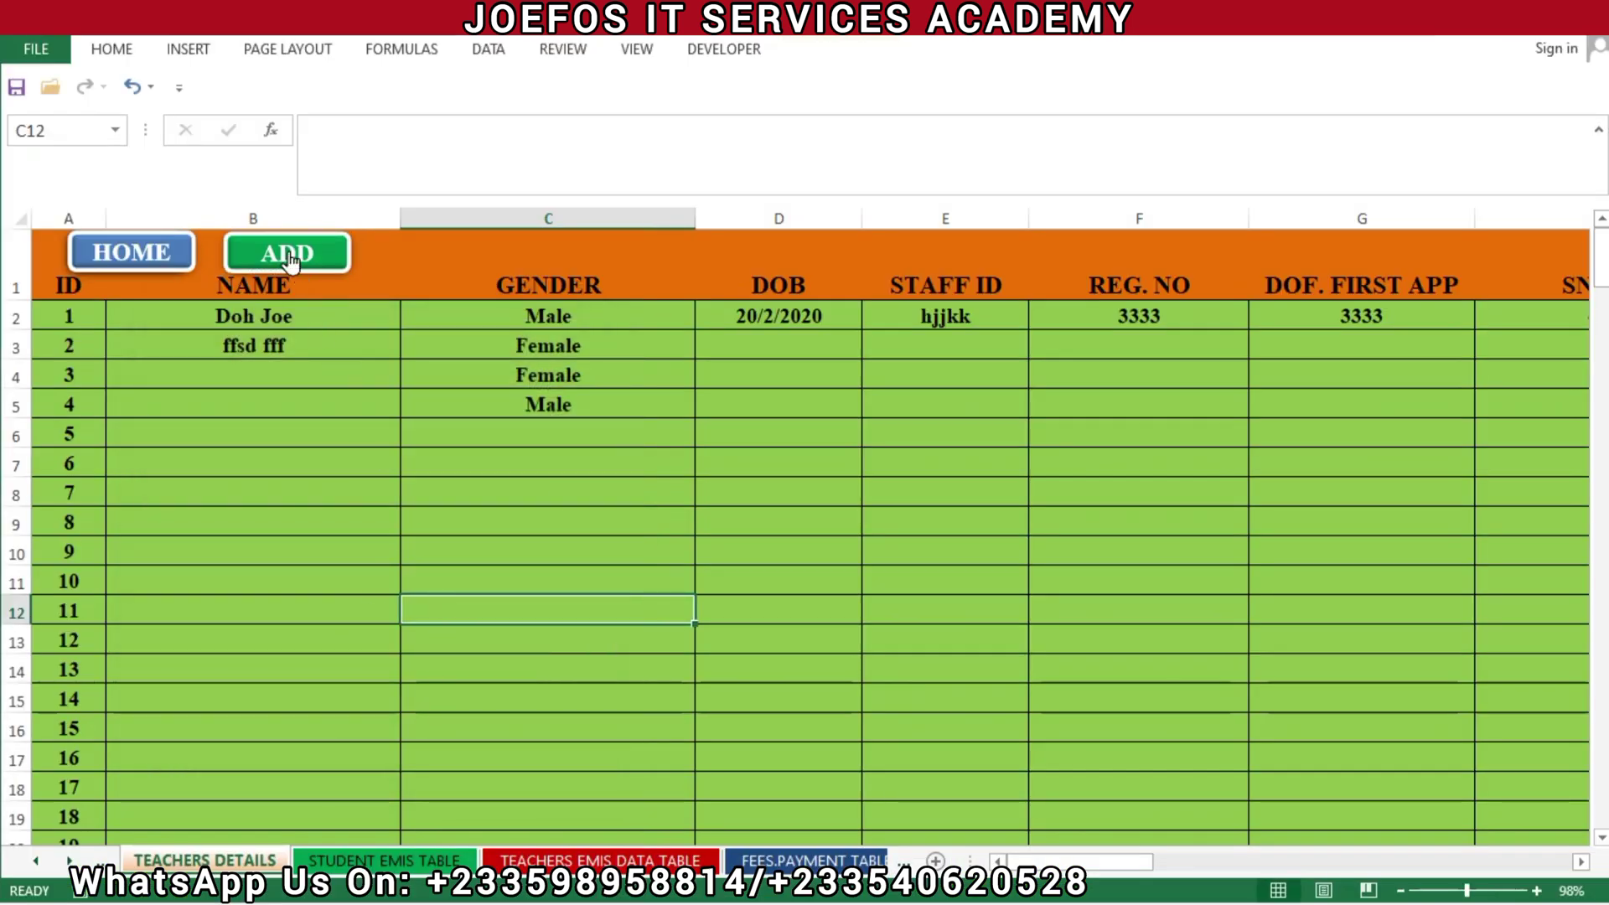
- Launch the Student Data Entry Form from ADD, close it, and launch it again
left_click(289, 256)
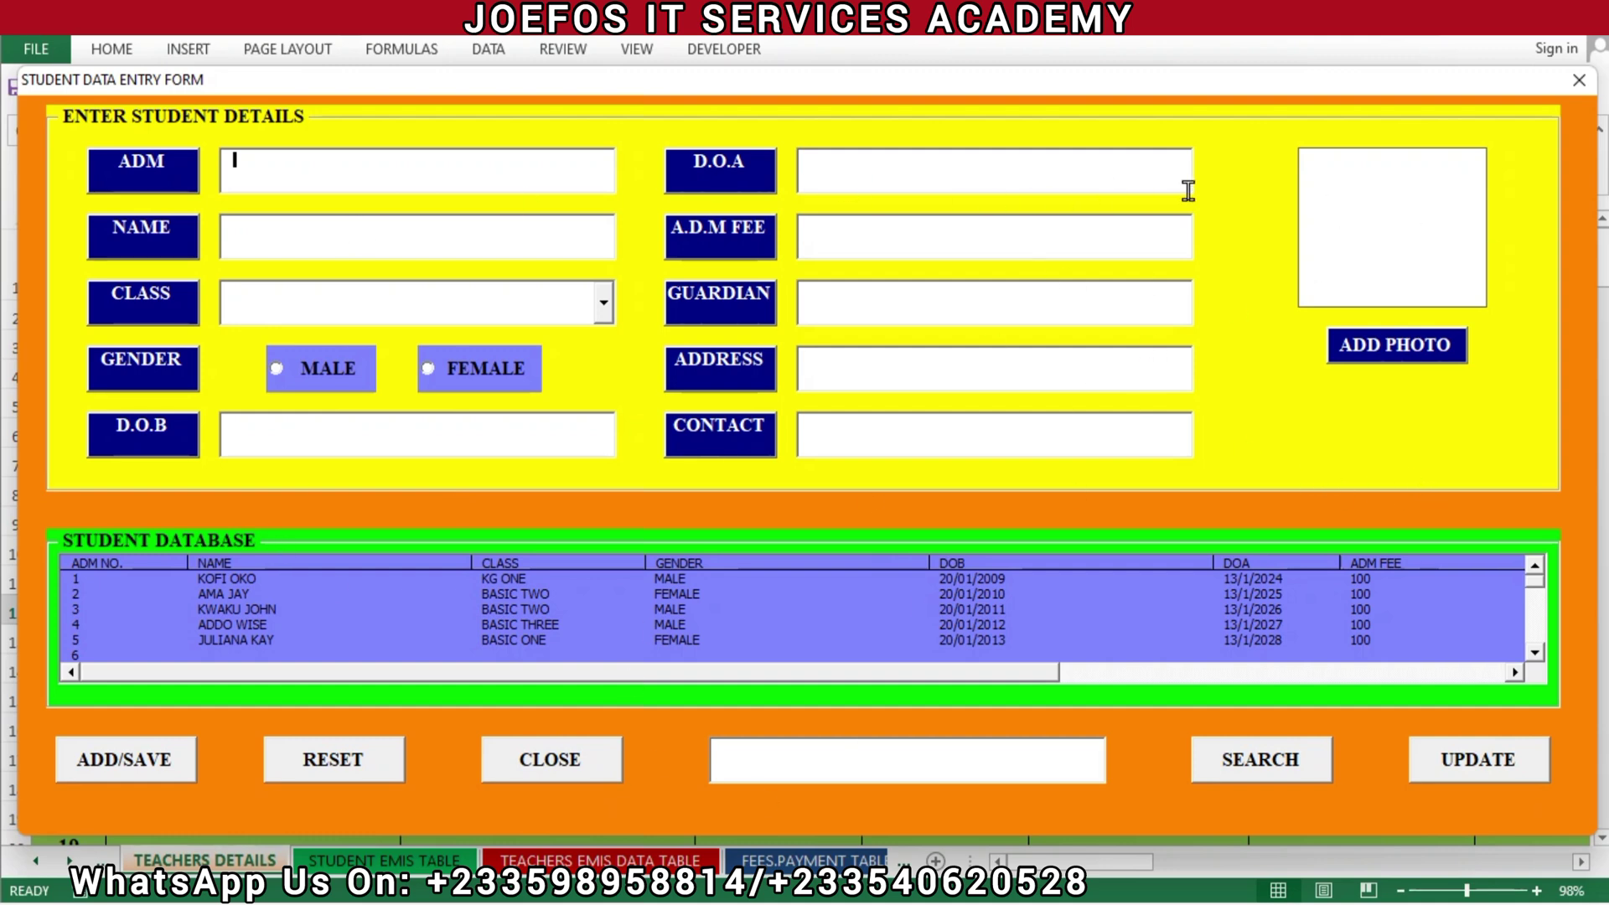
left_click(1577, 79)
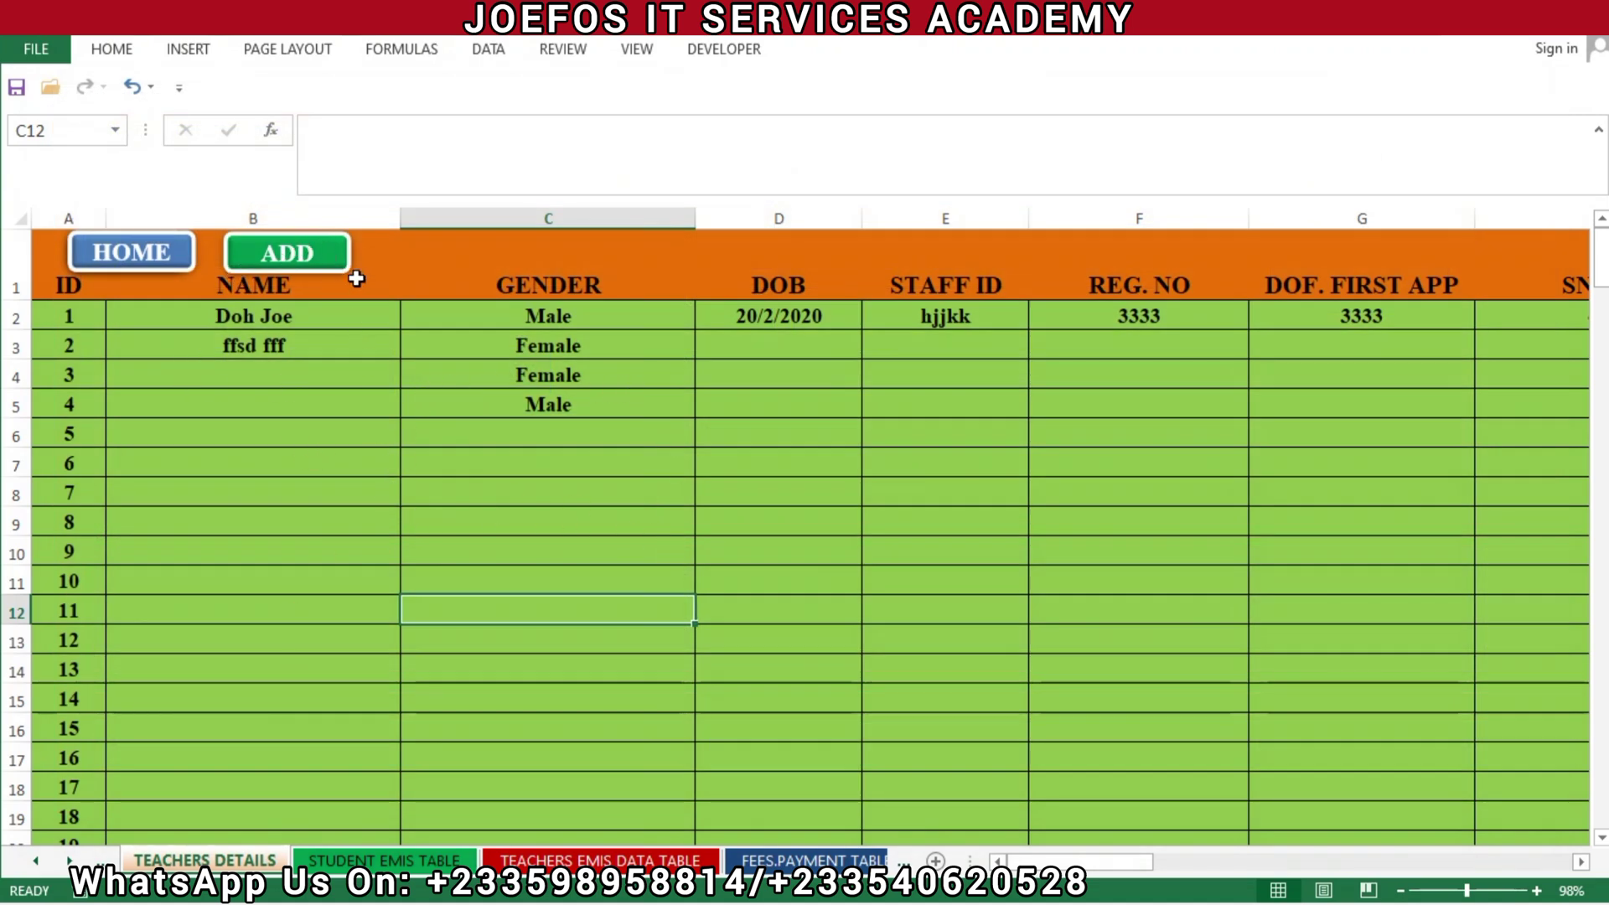
left_click(285, 255)
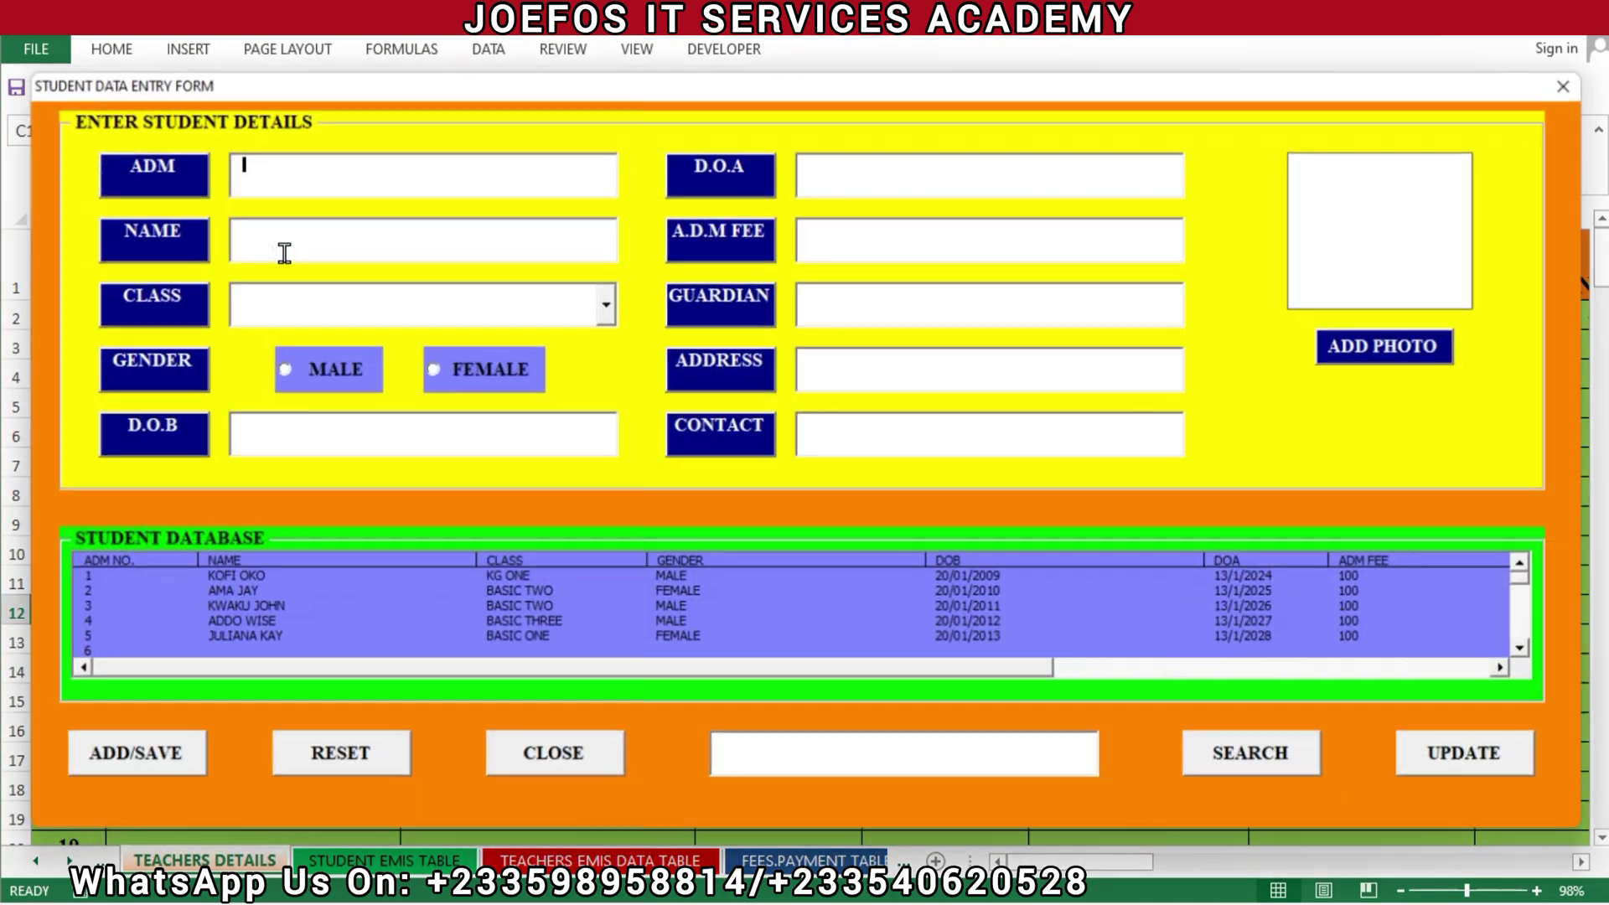